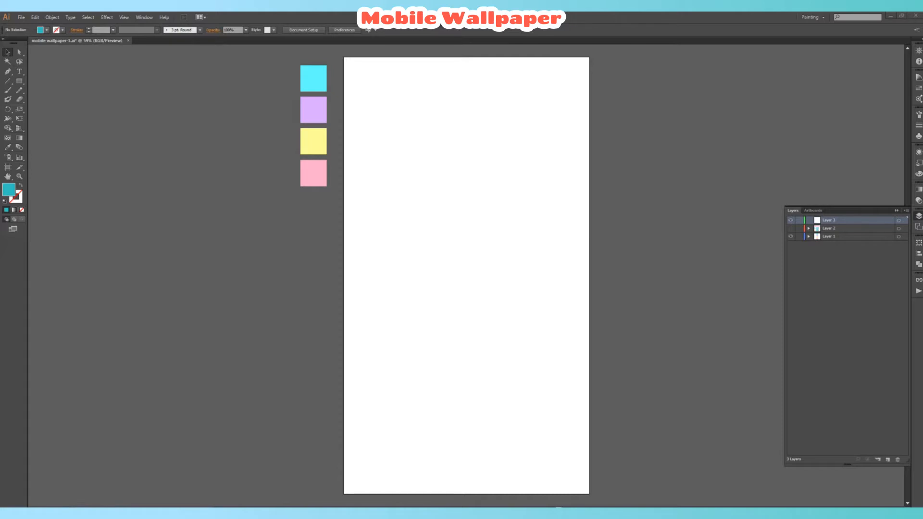
Draw a teal rectangle covering the whole 1080 by 1920 px artboard on Layer 3.
{"action": "left_click", "coordinate": [20, 81]}
{"action": "left_click_drag", "start_coordinate": [343, 57], "coordinate": [589, 493]}
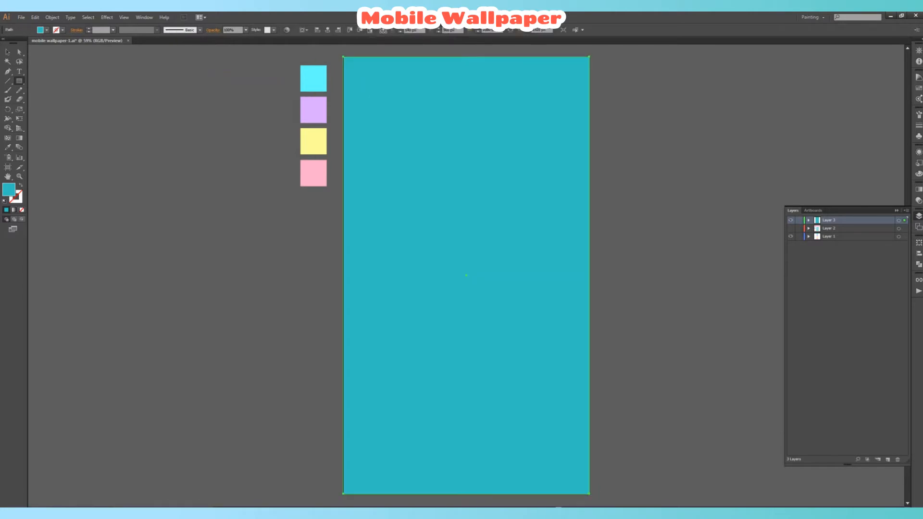
{"action": "key", "text": "v"}
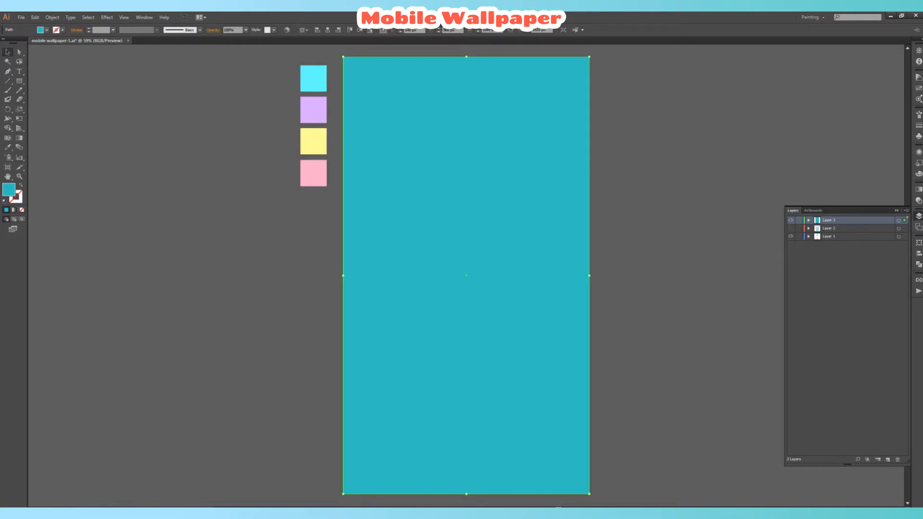
Convert the rectangle into a gradient mesh with 4 rows, 4 columns, Flat appearance and 100% highlight.
{"action": "left_click", "coordinate": [52, 17]}
{"action": "left_click", "coordinate": [86, 125]}
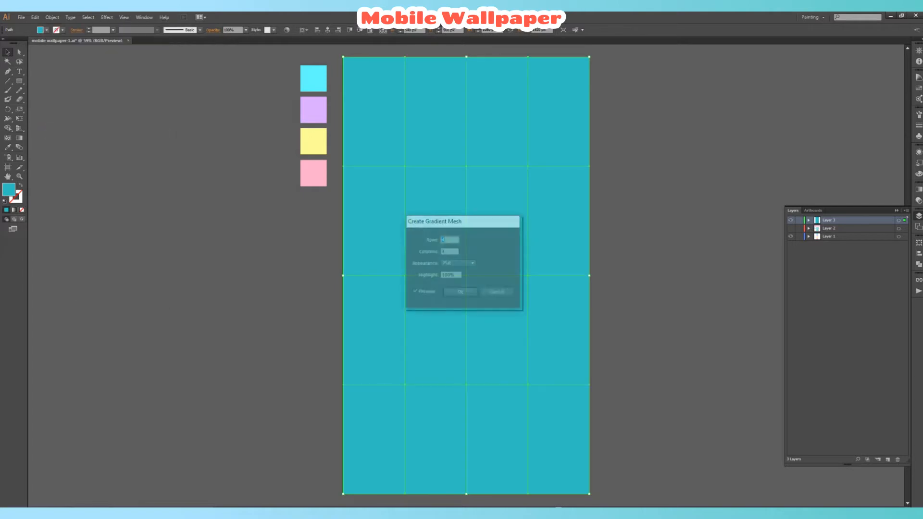
{"action": "left_click_drag", "start_coordinate": [462, 221], "coordinate": [656, 233]}
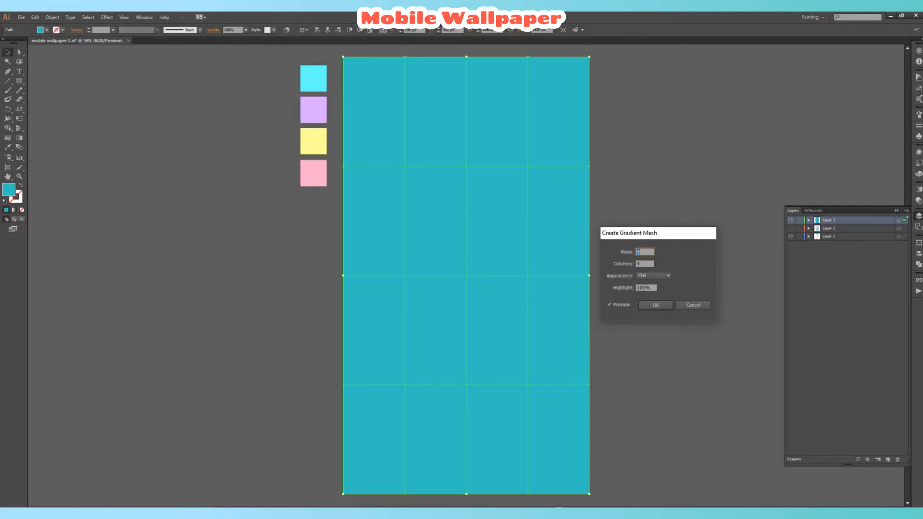
{"action": "left_click", "coordinate": [654, 276]}
{"action": "left_click", "coordinate": [653, 292]}
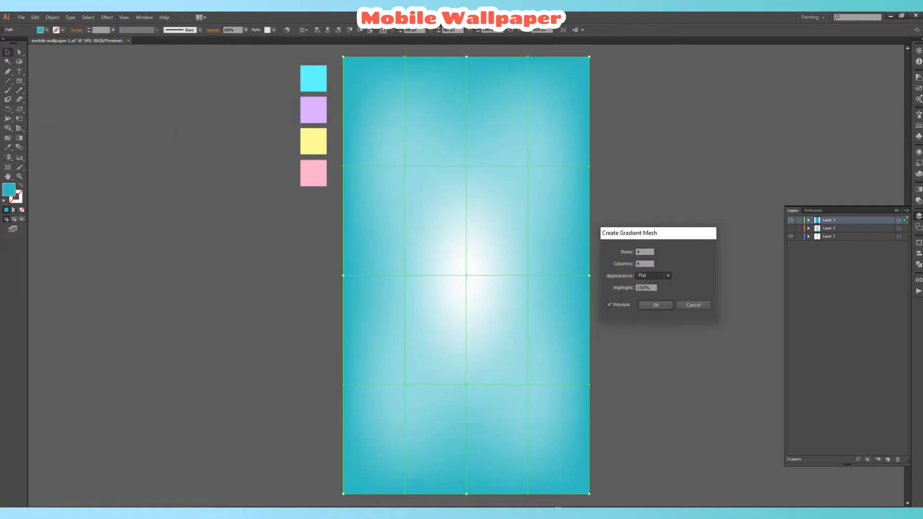
{"action": "left_click", "coordinate": [654, 276]}
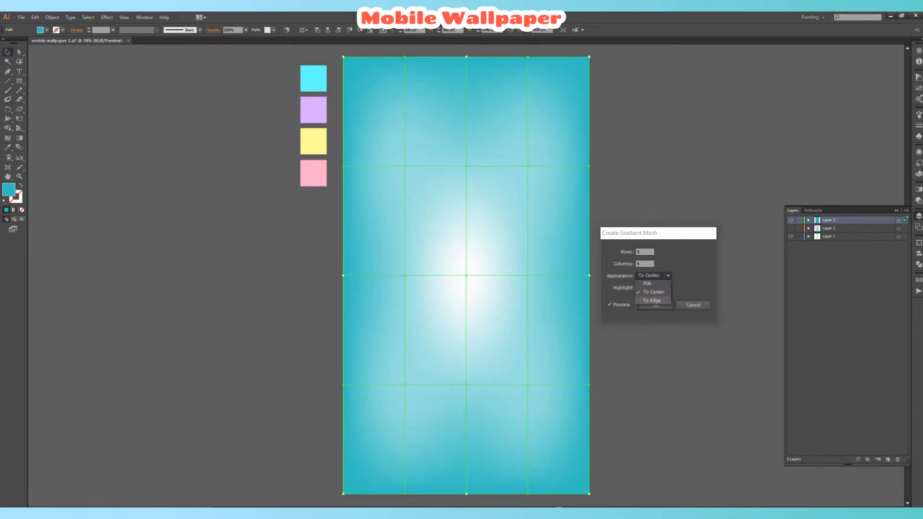
{"action": "left_click", "coordinate": [650, 301]}
{"action": "left_click", "coordinate": [654, 276]}
{"action": "left_click", "coordinate": [647, 278]}
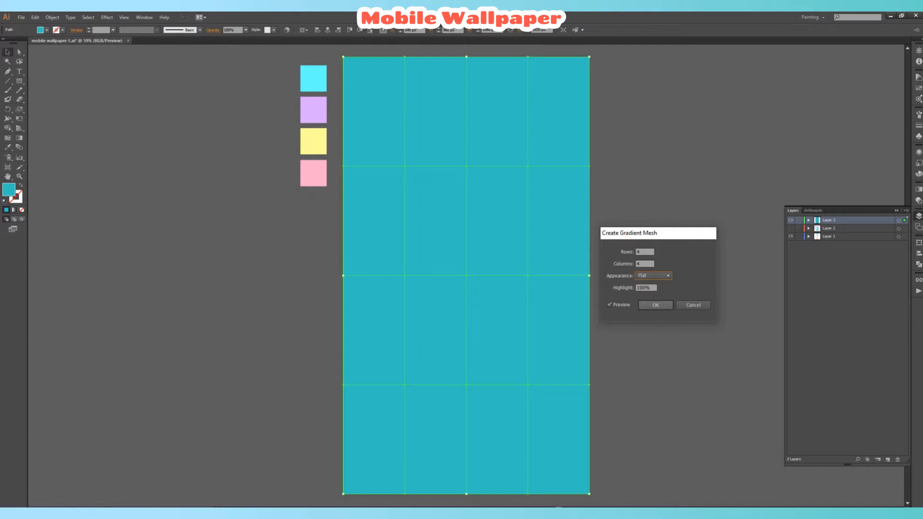
{"action": "left_click", "coordinate": [655, 305]}
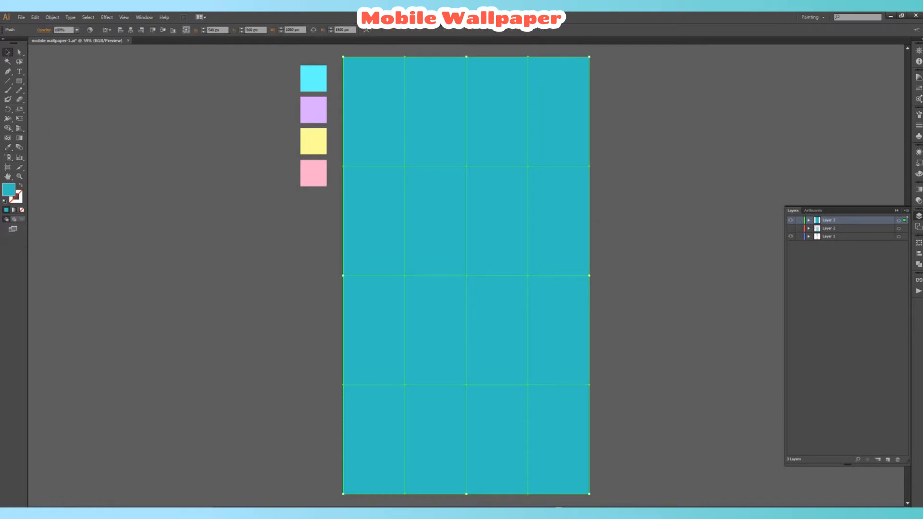
Colour the upper-left interior mesh point with the yellow swatch and the upper-right interior point with the purple swatch.
{"action": "key", "text": "a"}
{"action": "left_click", "coordinate": [405, 167]}
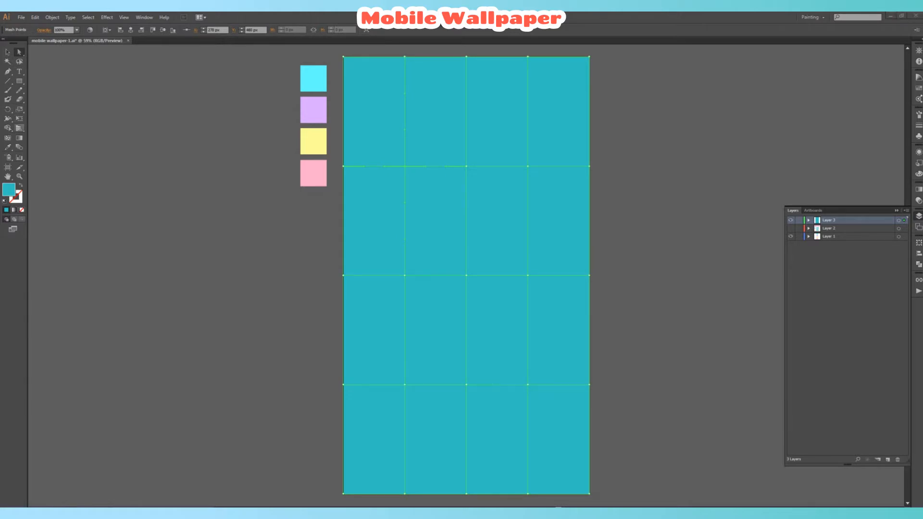
{"action": "left_click", "coordinate": [8, 148]}
{"action": "left_click", "coordinate": [313, 141]}
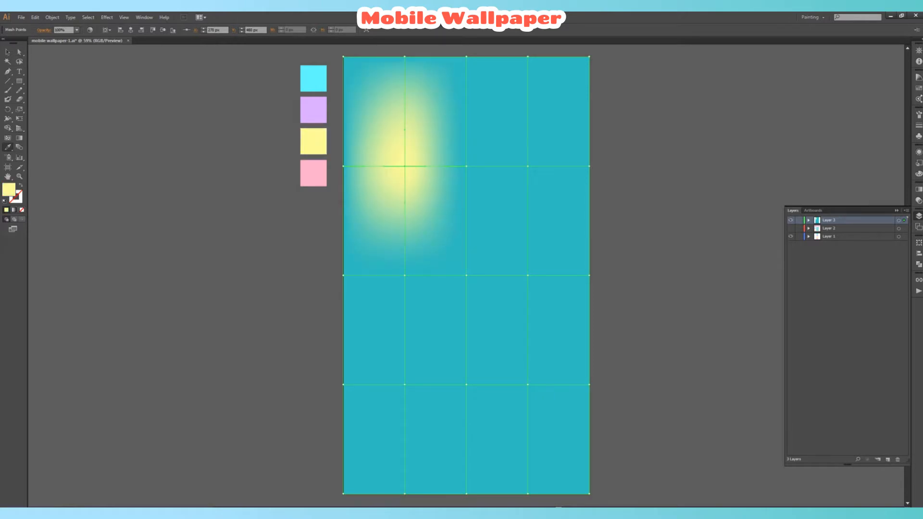
{"action": "left_click", "coordinate": [19, 51]}
{"action": "left_click", "coordinate": [528, 166]}
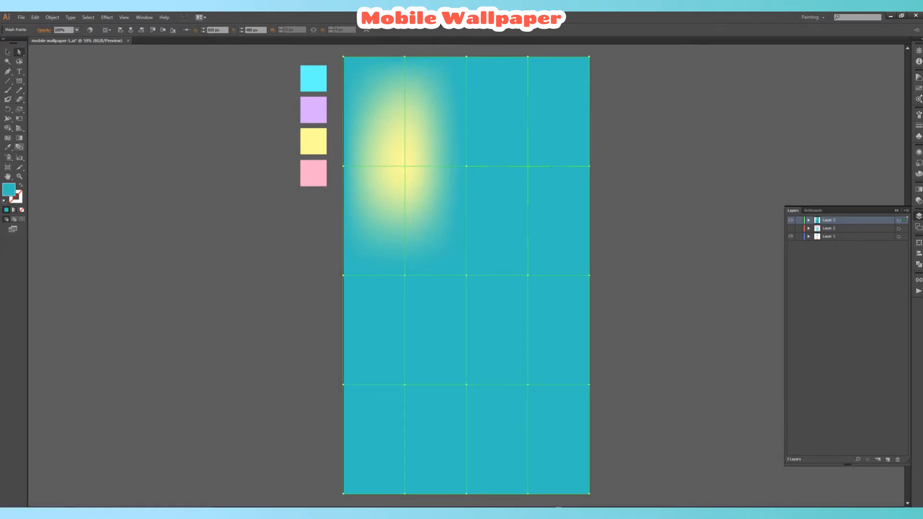
{"action": "key", "text": "i"}
{"action": "left_click", "coordinate": [313, 109]}
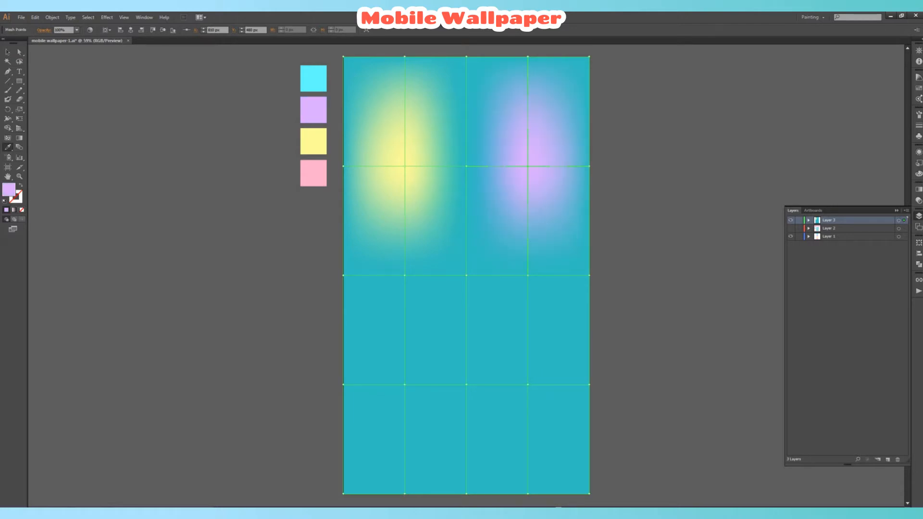
Colour the upper-centre interior mesh point pink and the left interior point of the middle row purple, sampling the swatches.
{"action": "key", "text": "a"}
{"action": "left_click", "coordinate": [467, 166]}
{"action": "key", "text": "i"}
{"action": "left_click", "coordinate": [314, 173]}
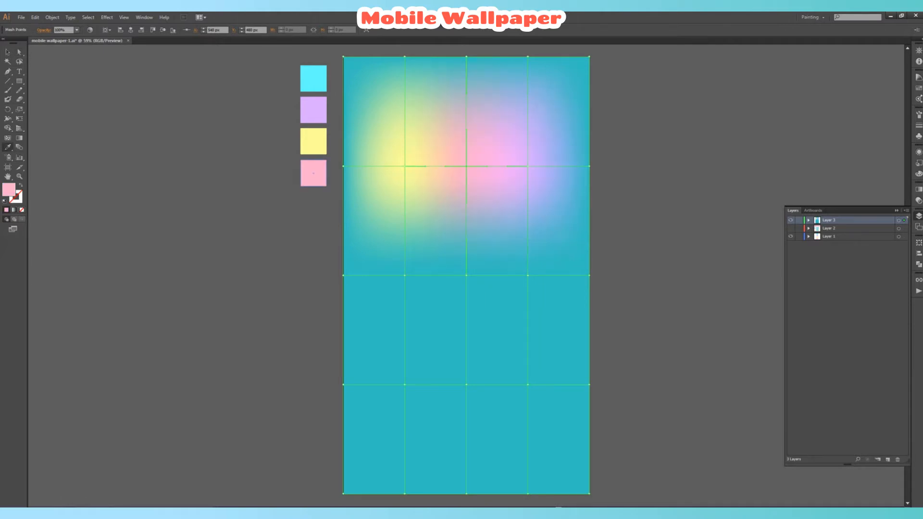
{"action": "key", "text": "a"}
{"action": "left_click", "coordinate": [467, 275]}
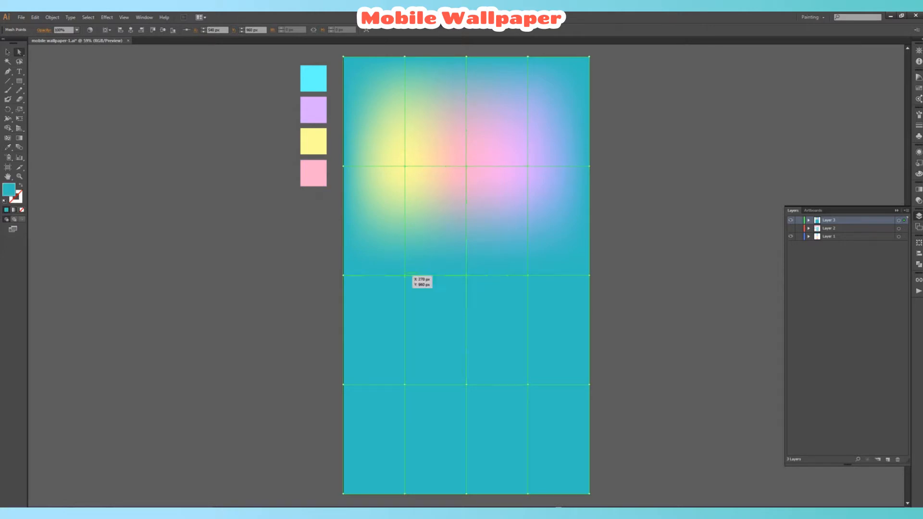
{"action": "key", "text": "i"}
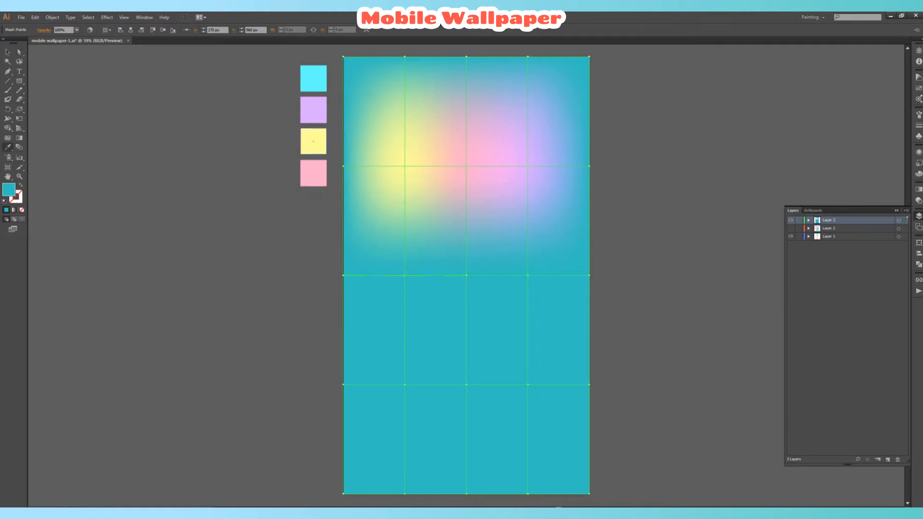
{"action": "left_click", "coordinate": [314, 111]}
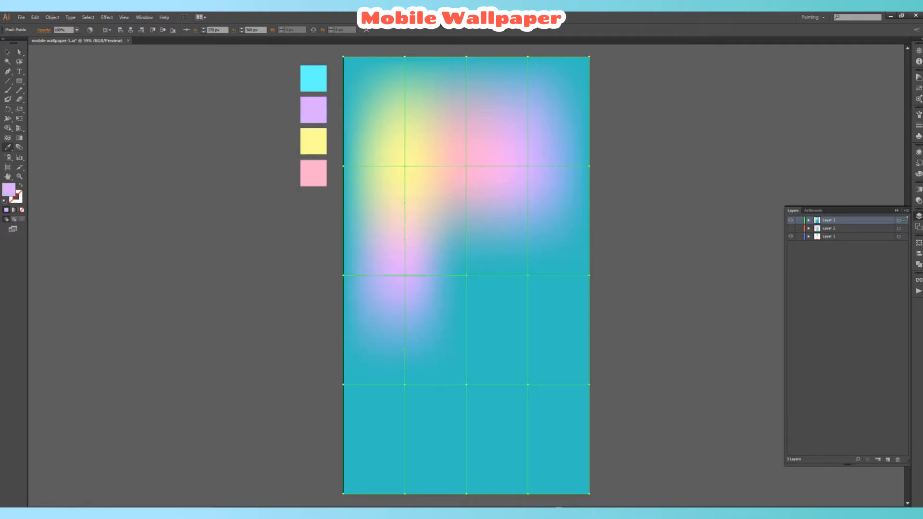
Colour the lower-centre interior mesh point with the yellow swatch.
{"action": "key", "text": "a"}
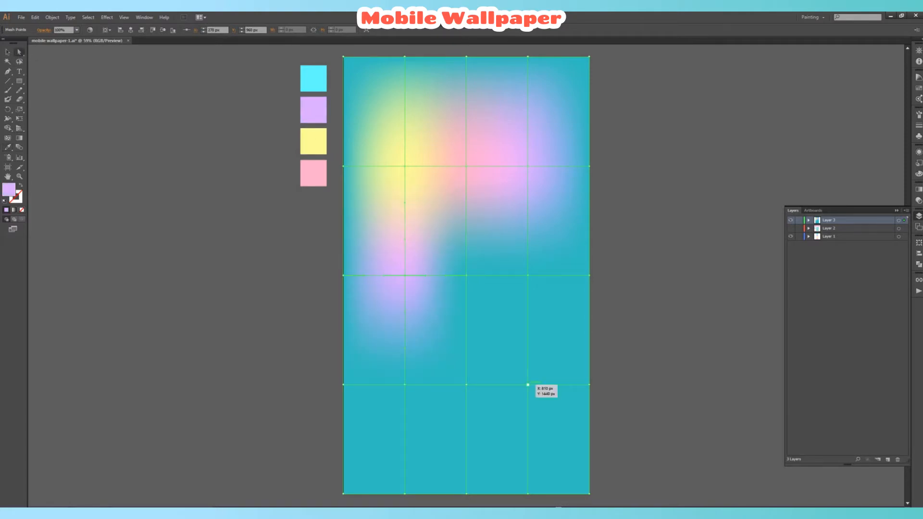
{"action": "left_click", "coordinate": [466, 275]}
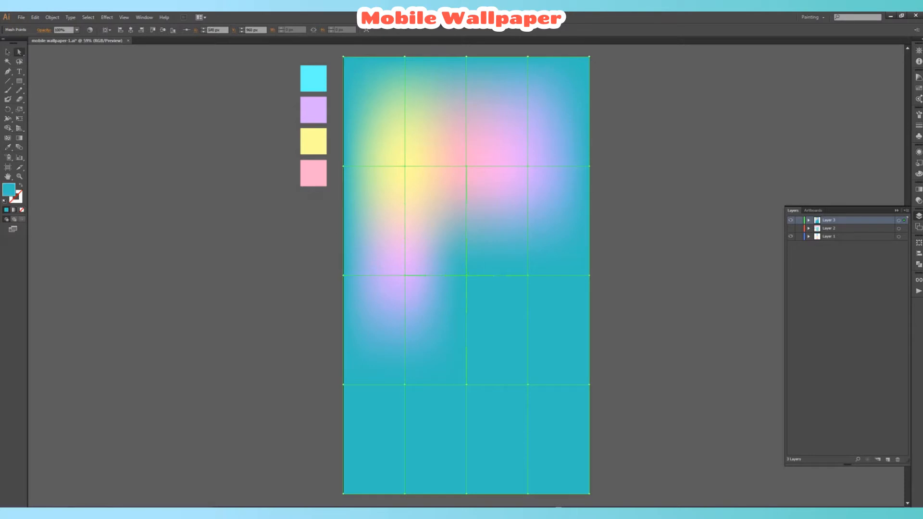
{"action": "left_click", "coordinate": [467, 385]}
{"action": "key", "text": "i"}
{"action": "left_click", "coordinate": [314, 174]}
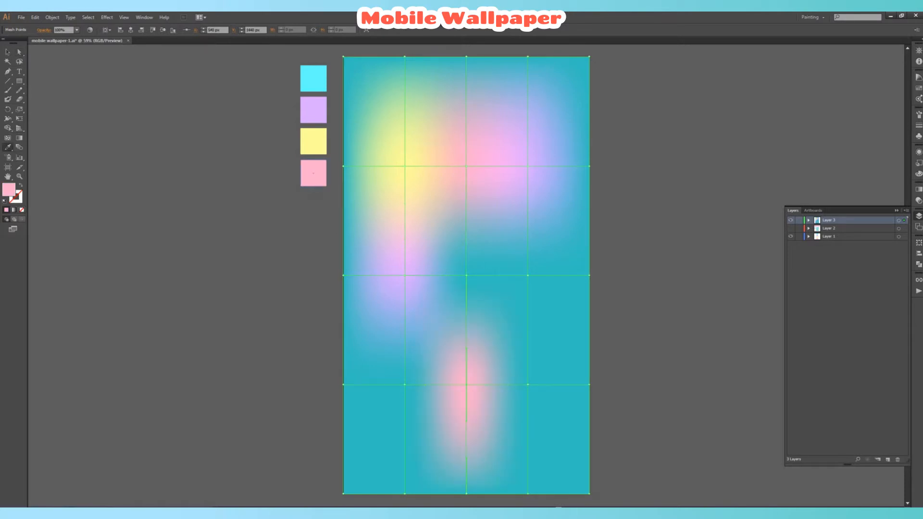
{"action": "left_click", "coordinate": [314, 141]}
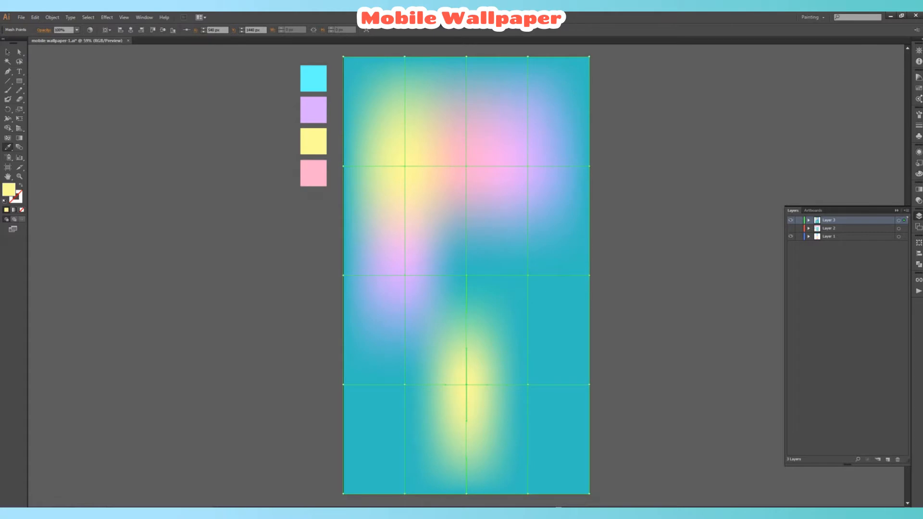
Colour the lower-right interior mesh point with the pink swatch and deselect the mesh.
{"action": "key", "text": "a"}
{"action": "left_click", "coordinate": [528, 384]}
{"action": "key", "text": "i"}
{"action": "left_click", "coordinate": [313, 173]}
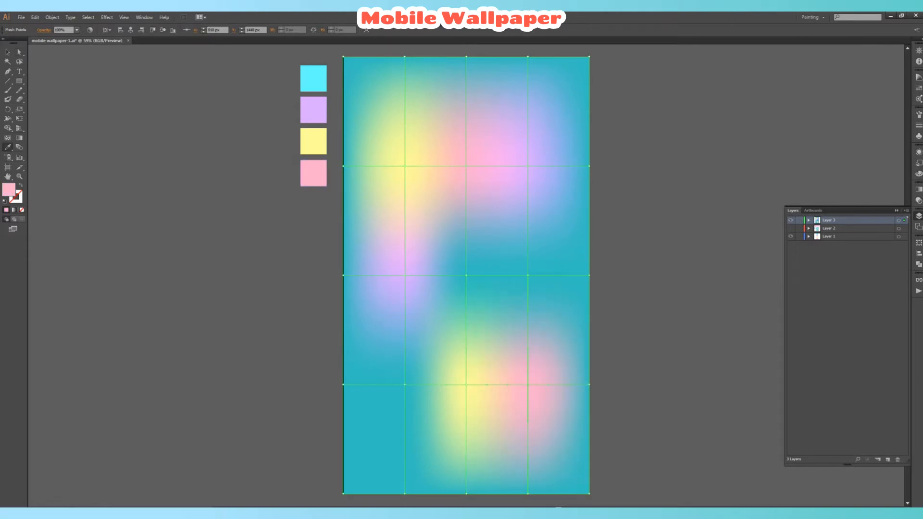
{"action": "key", "text": "v"}
{"action": "key", "text": "ctrl+shift+a"}
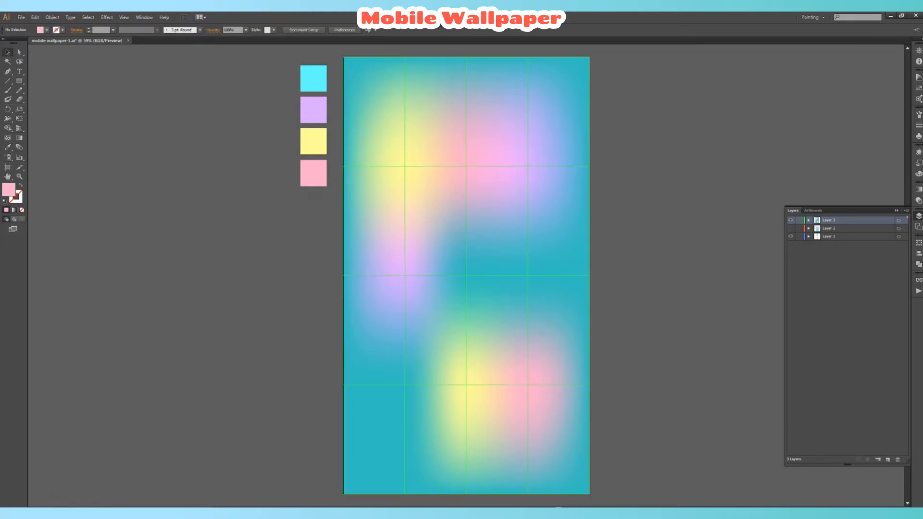
Colour the mesh's exact centre point purple and the interior point to its right yellow, sampling the swatches.
{"action": "key", "text": "a"}
{"action": "left_click", "coordinate": [466, 276]}
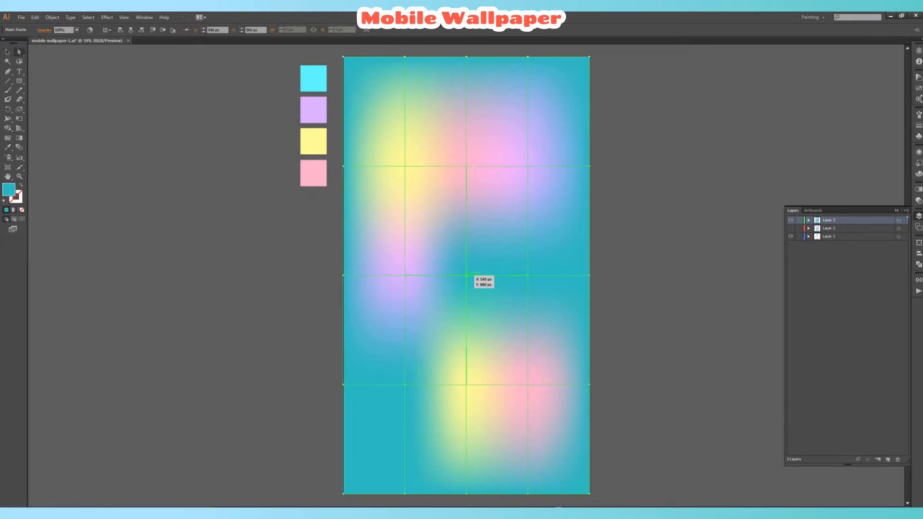
{"action": "key", "text": "i"}
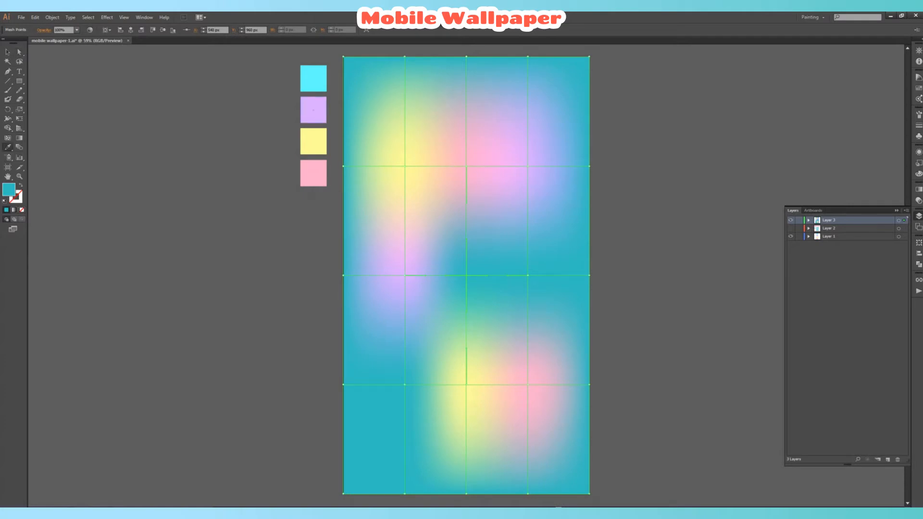
{"action": "left_click", "coordinate": [313, 110]}
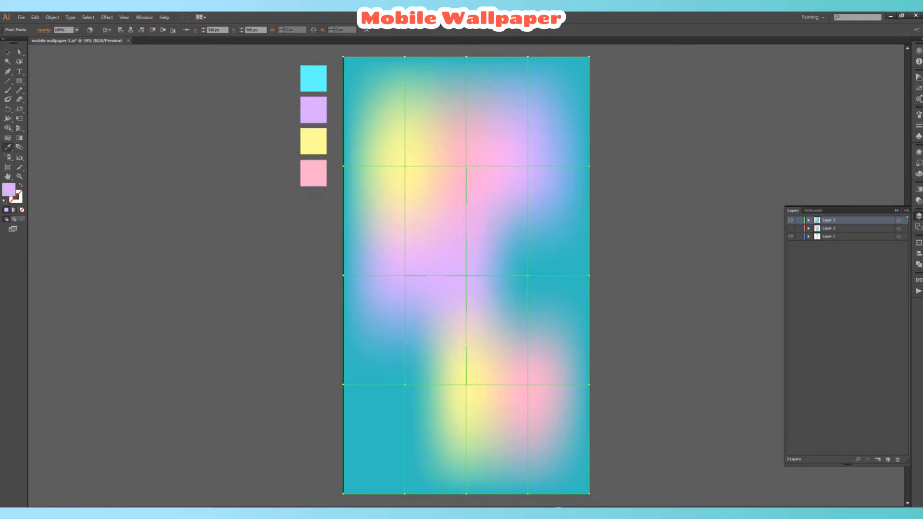
{"action": "key", "text": "a"}
{"action": "left_click", "coordinate": [528, 276]}
{"action": "key", "text": "i"}
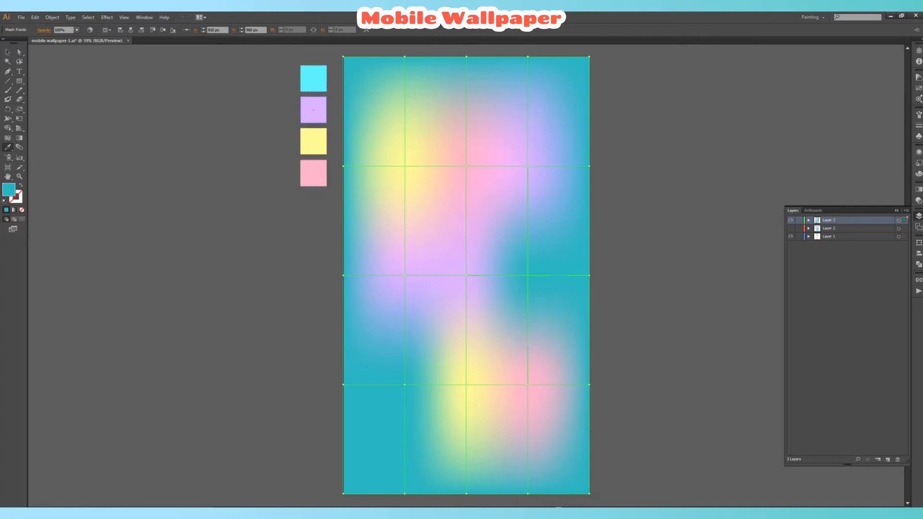
{"action": "left_click", "coordinate": [313, 110]}
{"action": "left_click", "coordinate": [313, 141]}
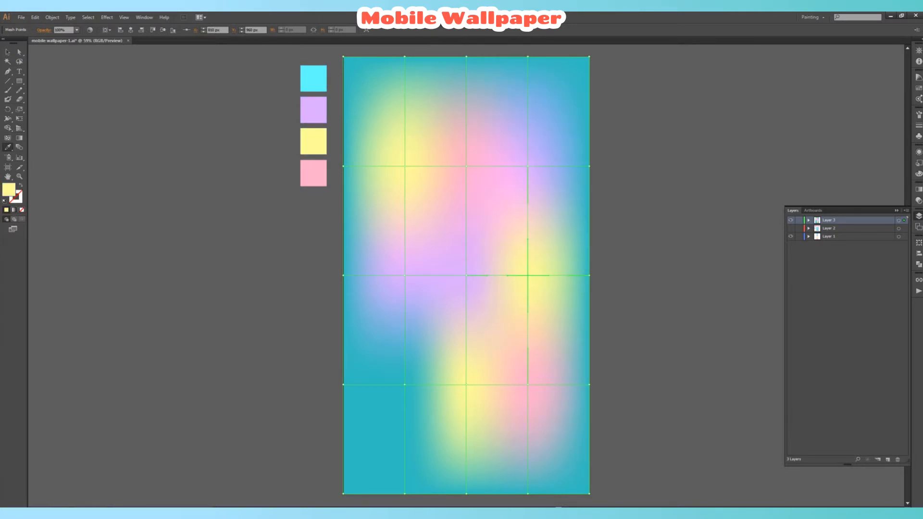
Colour the upper mesh point on the rectangle's right edge, at Y 480 px, with the purple swatch.
{"action": "key", "text": "a"}
{"action": "left_click", "coordinate": [589, 166]}
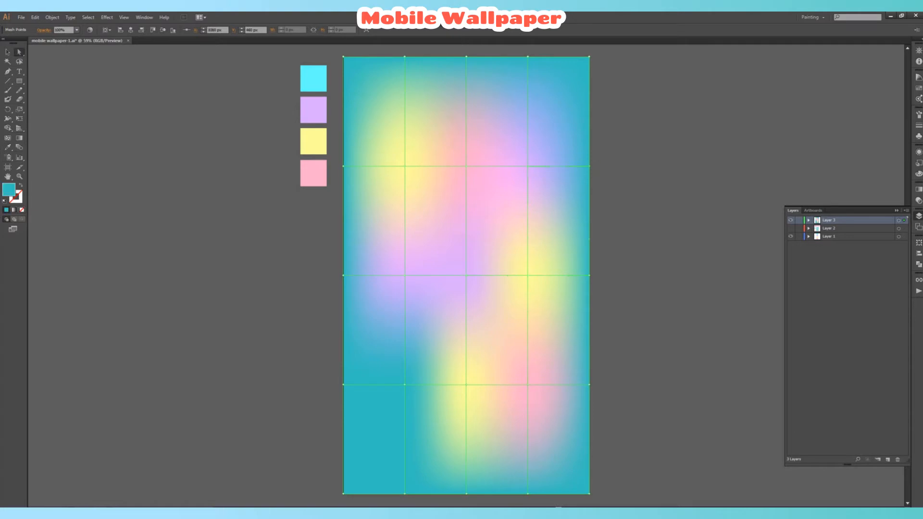
{"action": "key", "text": "i"}
{"action": "left_click", "coordinate": [313, 109]}
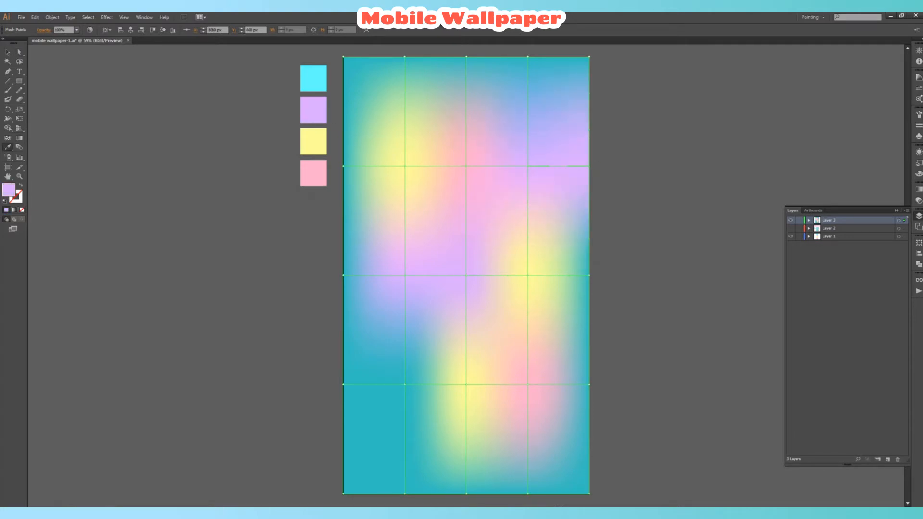
Colour the lower row's left-edge mesh point and the interior point beside it with the yellow swatch.
{"action": "key", "text": "a"}
{"action": "left_click", "coordinate": [343, 384]}
{"action": "key", "text": "i"}
{"action": "left_click", "coordinate": [313, 141]}
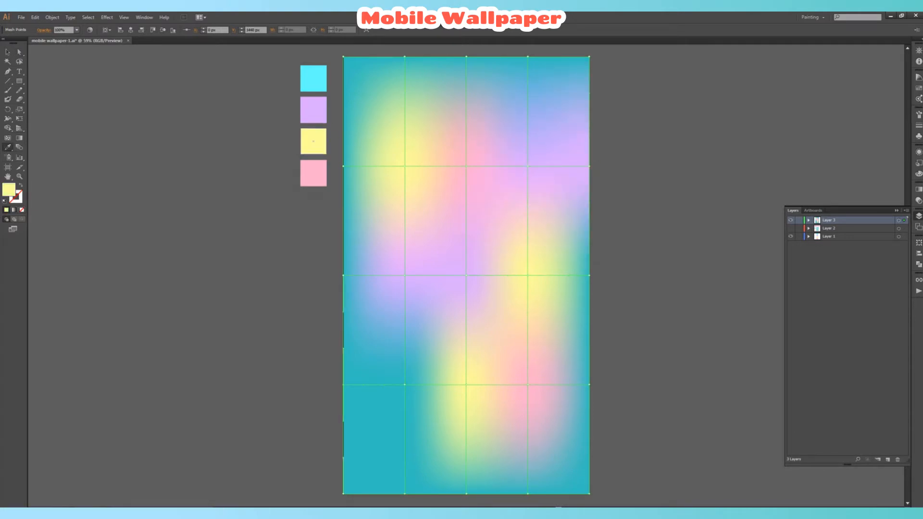
{"action": "key", "text": "a"}
{"action": "left_click", "coordinate": [405, 385]}
{"action": "key", "text": "i"}
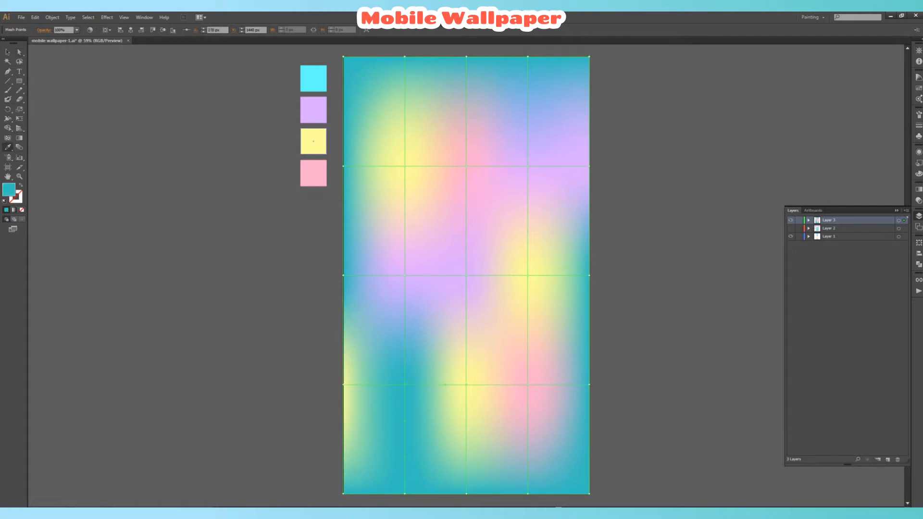
{"action": "left_click", "coordinate": [313, 141]}
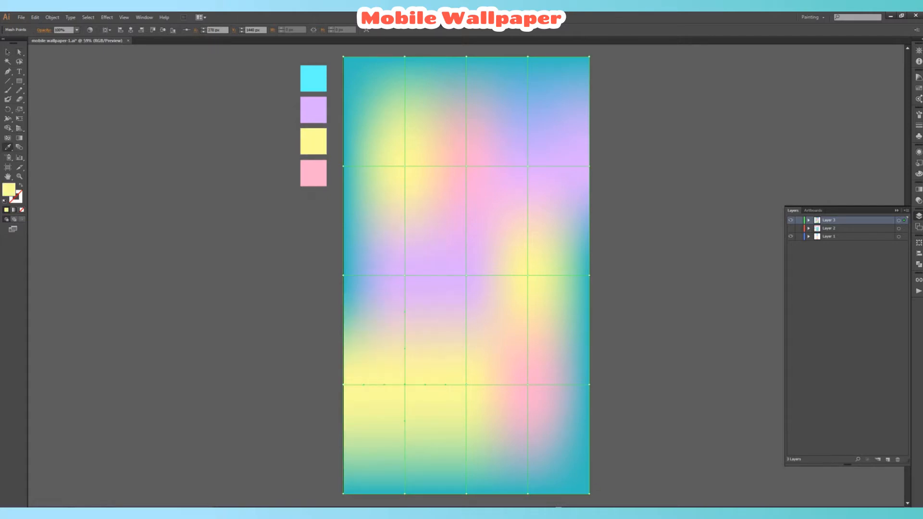
Colour the rectangle's bottom-right corner point and the mesh point directly above it on the right edge with the purple swatch.
{"action": "key", "text": "a"}
{"action": "left_click", "coordinate": [589, 494]}
{"action": "key", "text": "i"}
{"action": "left_click", "coordinate": [313, 110]}
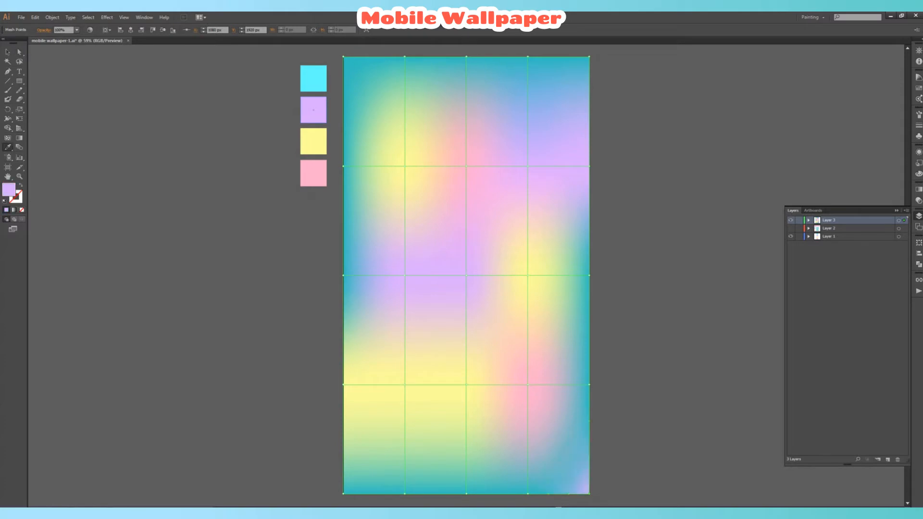
{"action": "key", "text": "a"}
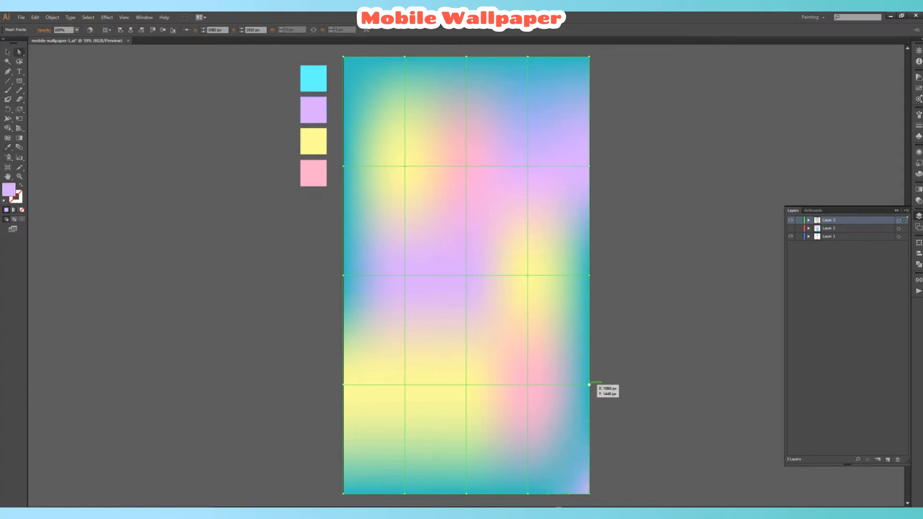
{"action": "left_click", "coordinate": [589, 384]}
{"action": "key", "text": "i"}
{"action": "left_click", "coordinate": [313, 109]}
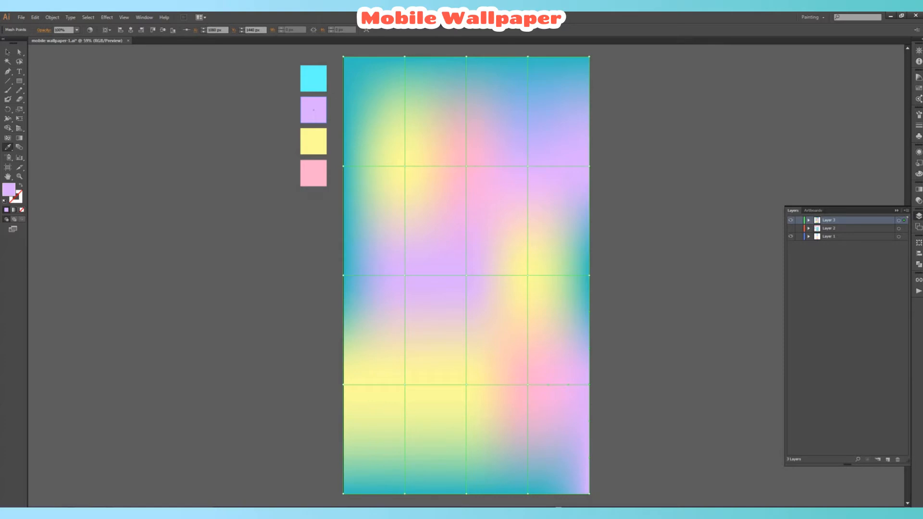
Colour the top-edge mesh point at X 810 px with the pink swatch.
{"action": "key", "text": "a"}
{"action": "left_click", "coordinate": [528, 56]}
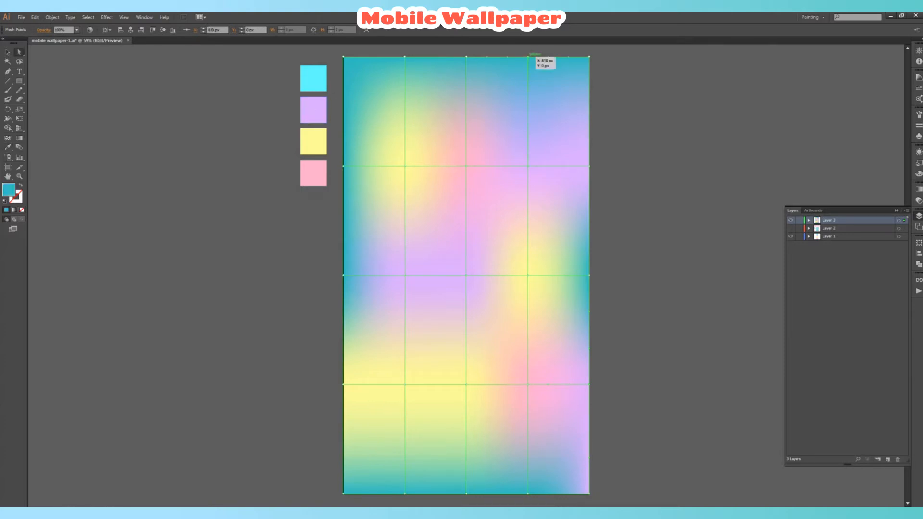
{"action": "key", "text": "i"}
{"action": "left_click", "coordinate": [313, 110]}
{"action": "left_click", "coordinate": [313, 174]}
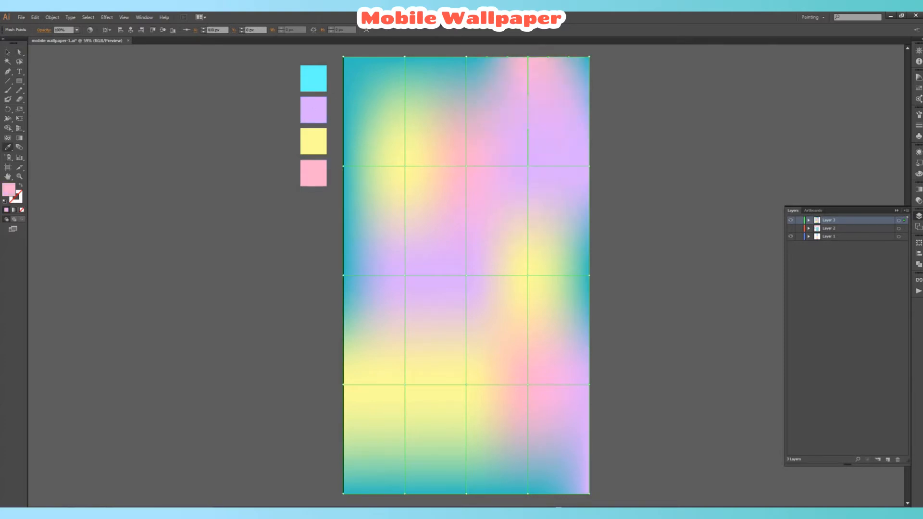
Colour the middle mesh point on the rectangle's top edge with the yellow swatch.
{"action": "key", "text": "a"}
{"action": "left_click", "coordinate": [466, 57]}
{"action": "key", "text": "i"}
{"action": "left_click", "coordinate": [313, 110]}
{"action": "left_click", "coordinate": [313, 141]}
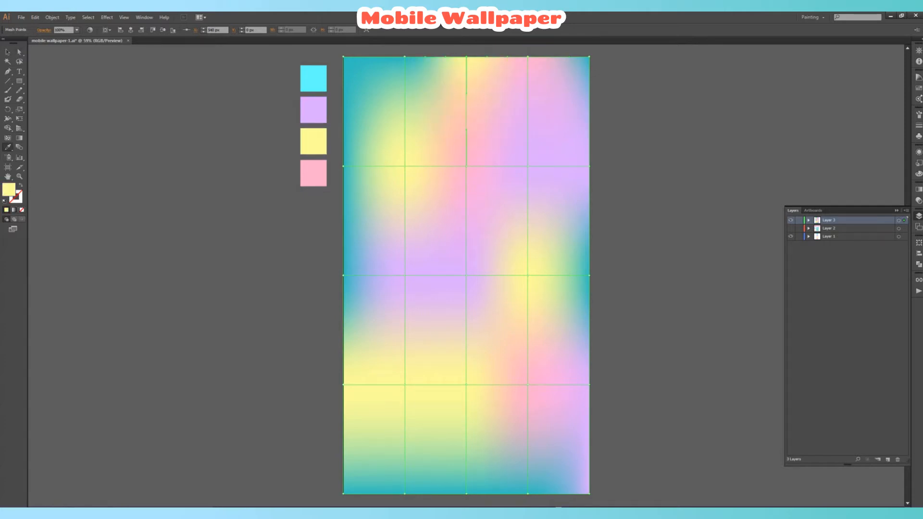
Colour the middle mesh point on the rectangle's left edge, at Y 960 px, with the yellow swatch.
{"action": "key", "text": "a"}
{"action": "key", "text": "i"}
{"action": "key", "text": "a"}
{"action": "left_click", "coordinate": [343, 276]}
{"action": "key", "text": "i"}
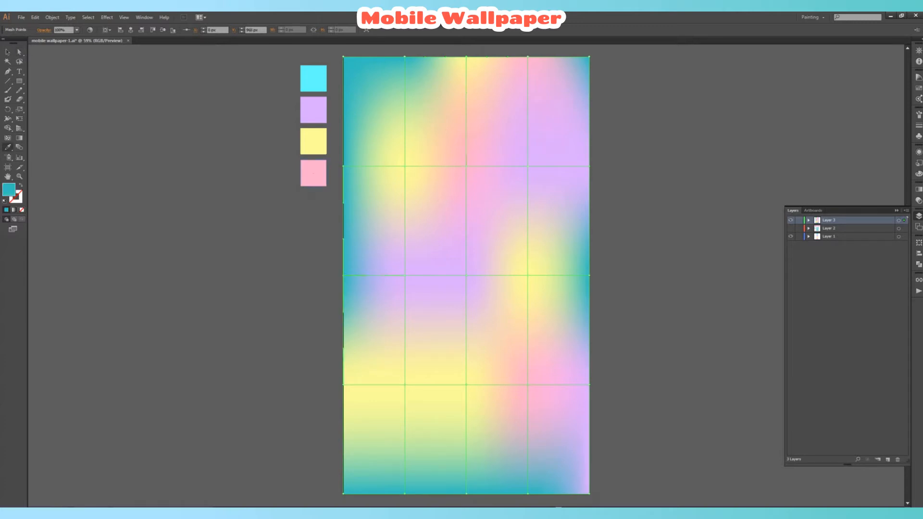
{"action": "left_click", "coordinate": [313, 141]}
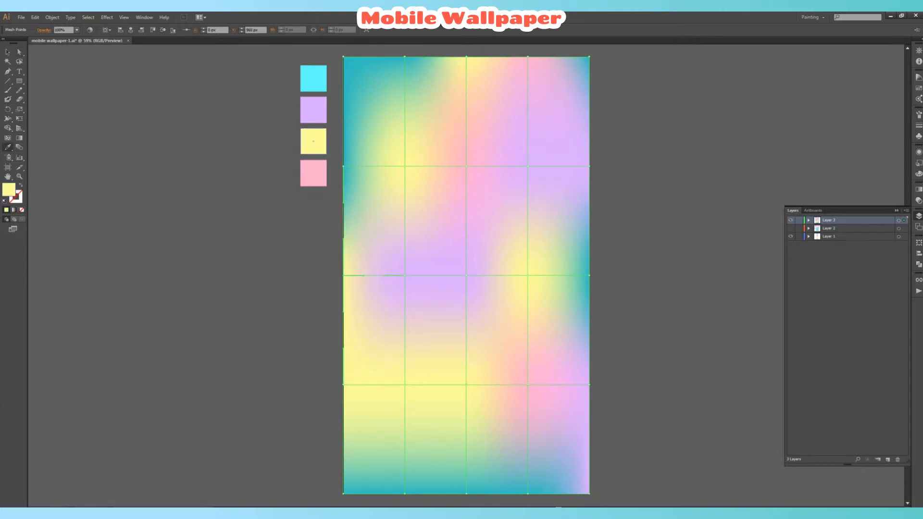
Colour the middle mesh point on the rectangle's bottom edge with the pink swatch and deselect the mesh.
{"action": "key", "text": "a"}
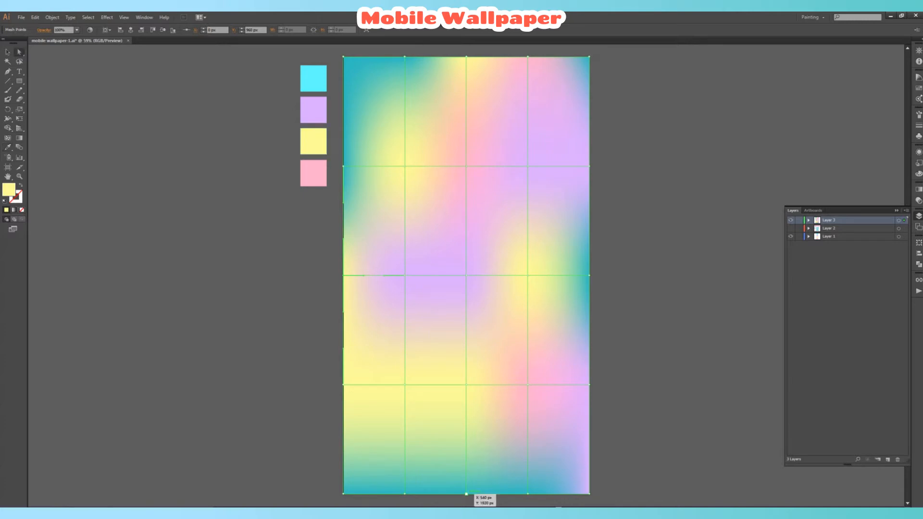
{"action": "left_click", "coordinate": [466, 494]}
{"action": "key", "text": "i"}
{"action": "left_click", "coordinate": [313, 173]}
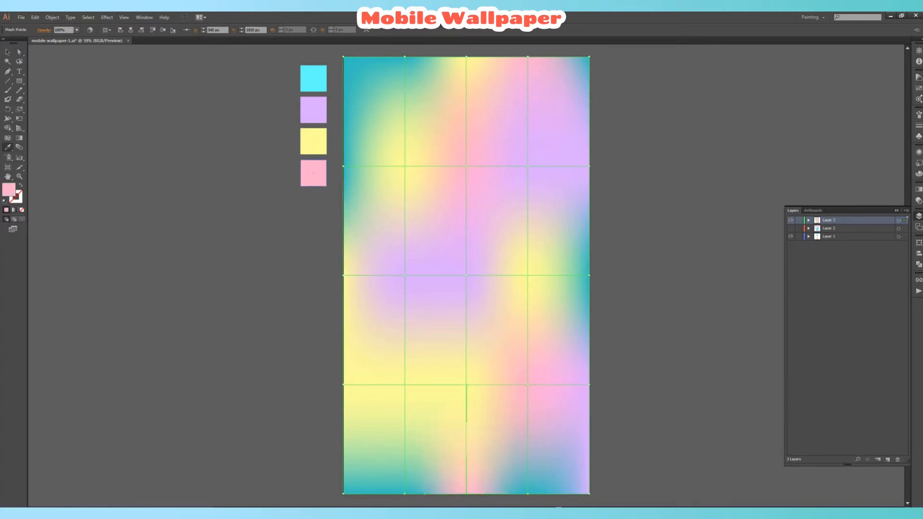
{"action": "key", "text": "v"}
{"action": "key", "text": "ctrl+shift+a"}
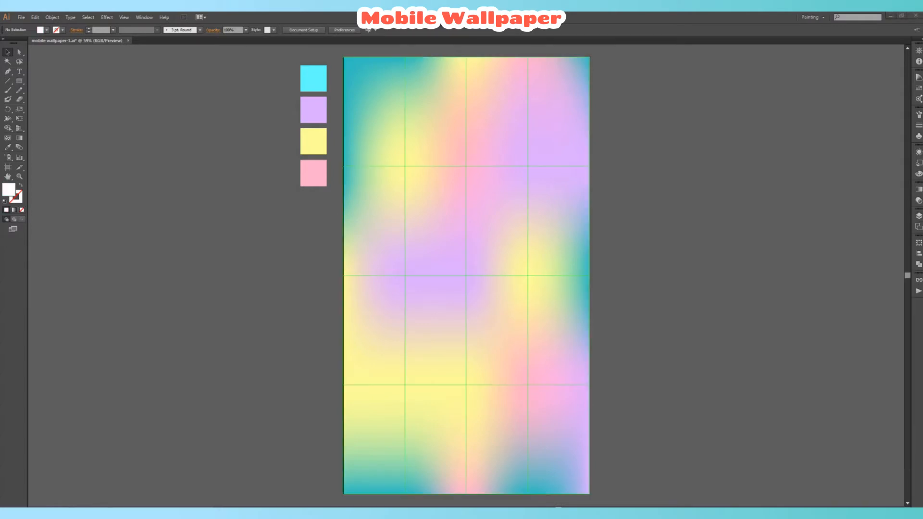
Try a Radial Blur on the whole mesh with the default amount, Spin method and Good quality.
{"action": "left_click", "coordinate": [433, 216]}
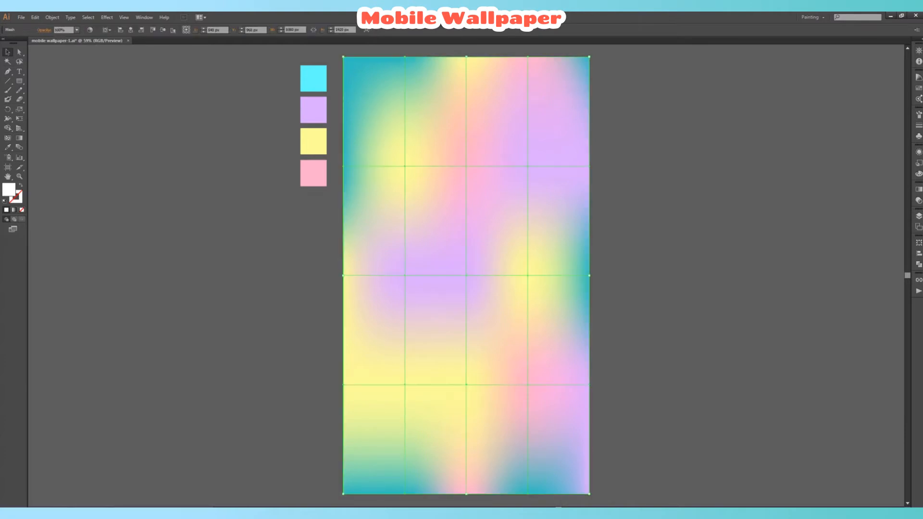
{"action": "left_click", "coordinate": [107, 17]}
{"action": "mouse_move", "coordinate": [159, 202]}
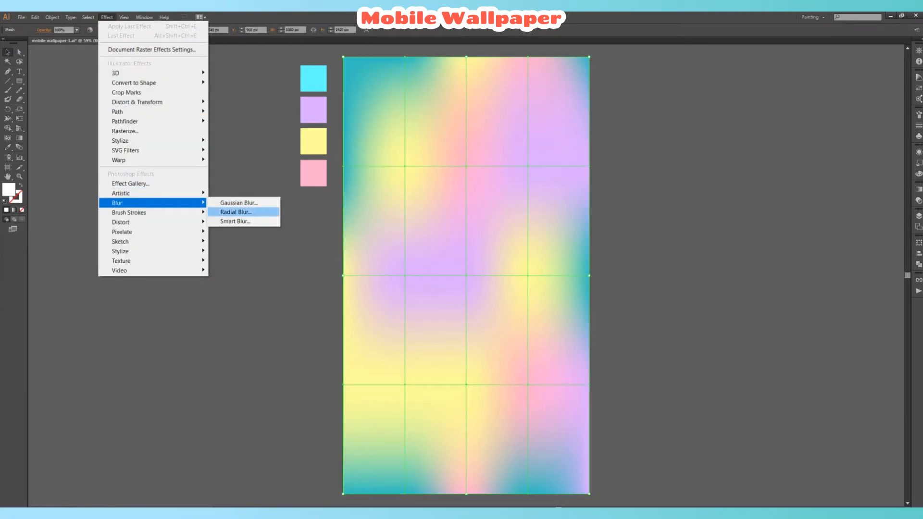
{"action": "left_click", "coordinate": [236, 211]}
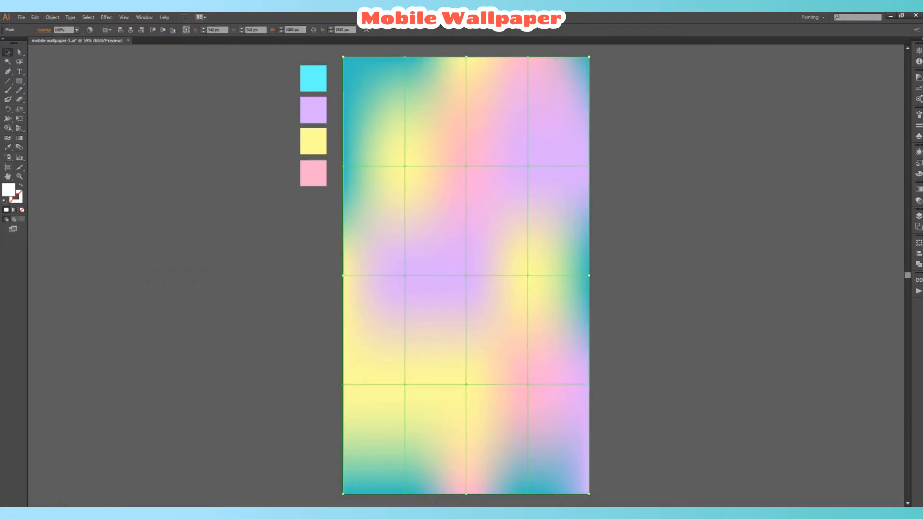
{"action": "left_click_drag", "start_coordinate": [529, 180], "coordinate": [210, 187]}
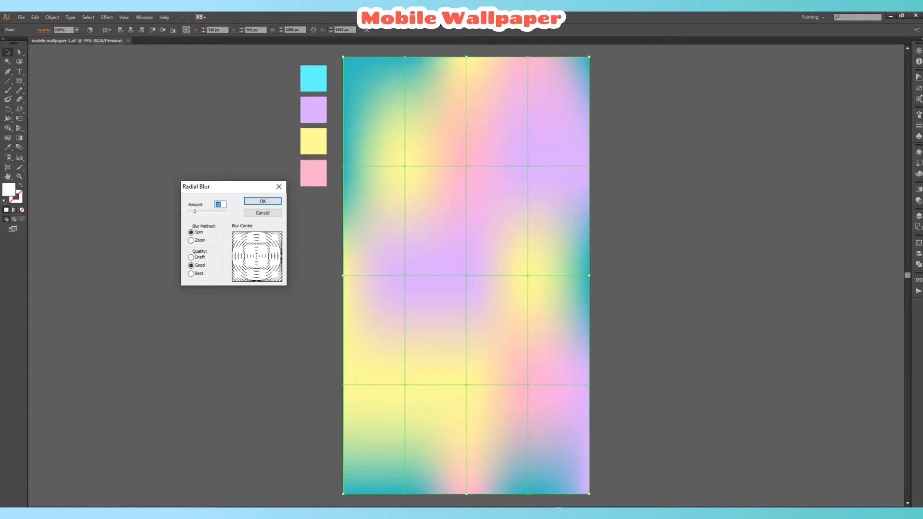
{"action": "key", "text": "Return"}
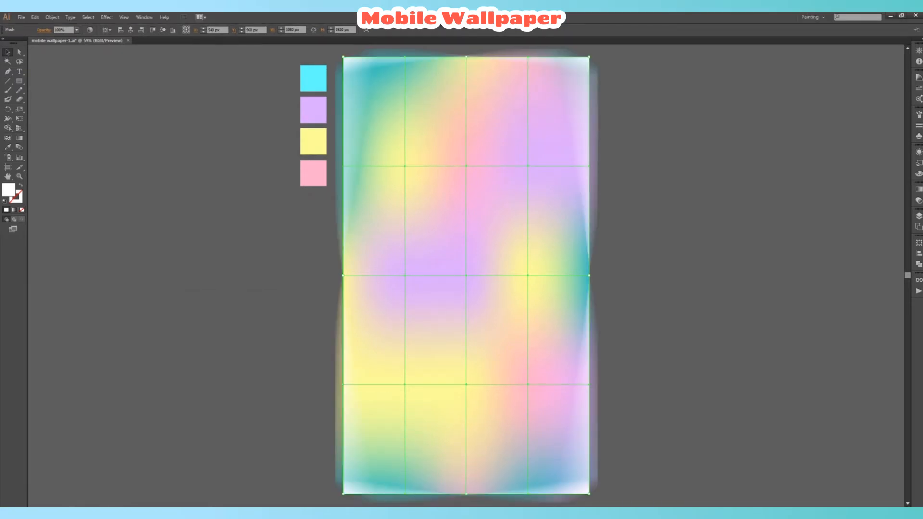
{"action": "key", "text": "ctrl+shift+a"}
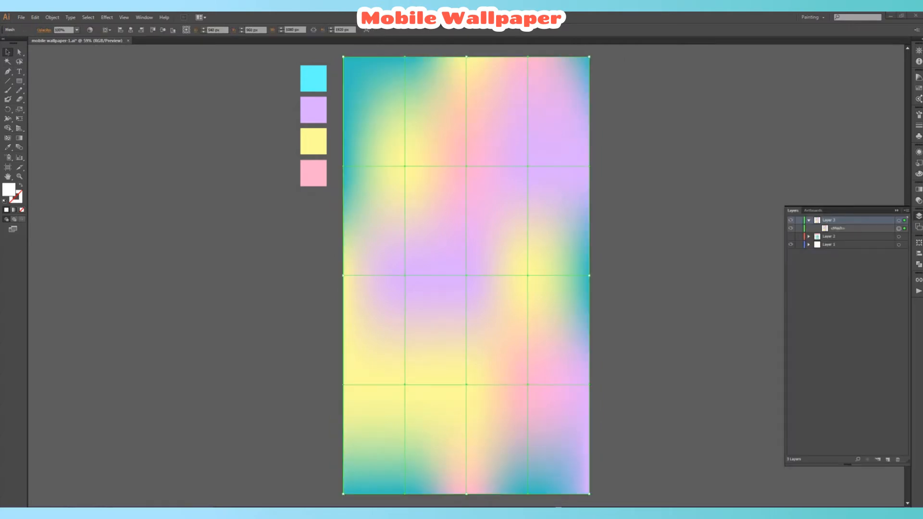
Apply a Radial Blur to the mesh with a slightly increased amount, Spin method and Good quality.
{"action": "left_click", "coordinate": [52, 17]}
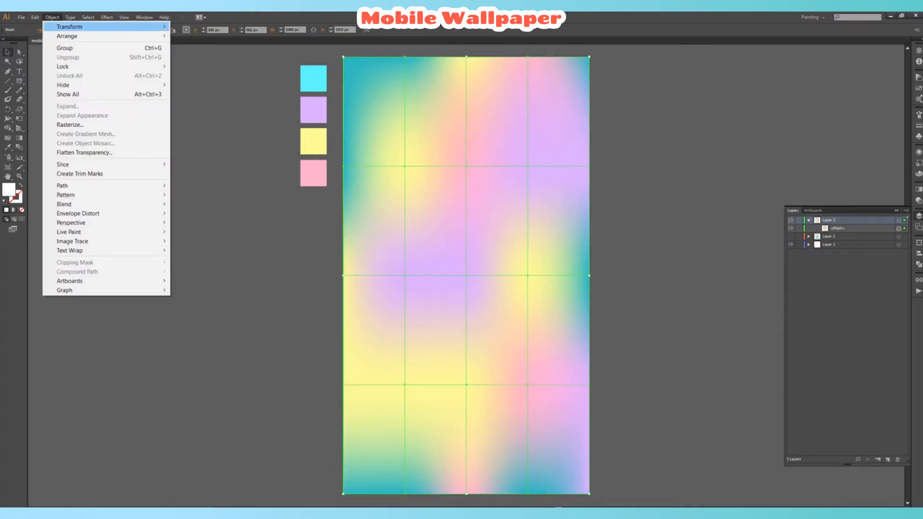
{"action": "mouse_move", "coordinate": [107, 17]}
{"action": "mouse_move", "coordinate": [117, 203]}
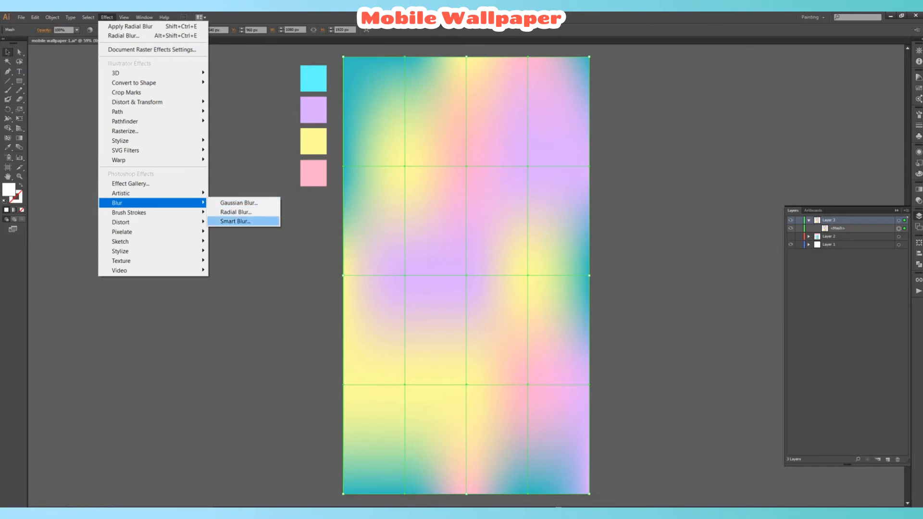
{"action": "left_click", "coordinate": [235, 212]}
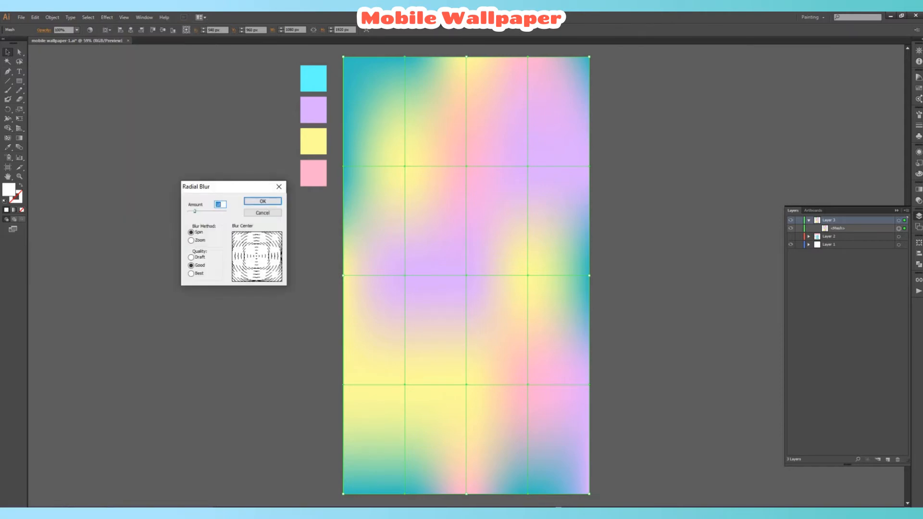
{"action": "mouse_move", "coordinate": [194, 212]}
{"action": "left_mouse_down"}
{"action": "mouse_move", "coordinate": [205, 212]}
{"action": "mouse_move", "coordinate": [197, 211]}
{"action": "left_mouse_up"}
{"action": "key", "text": "Return"}
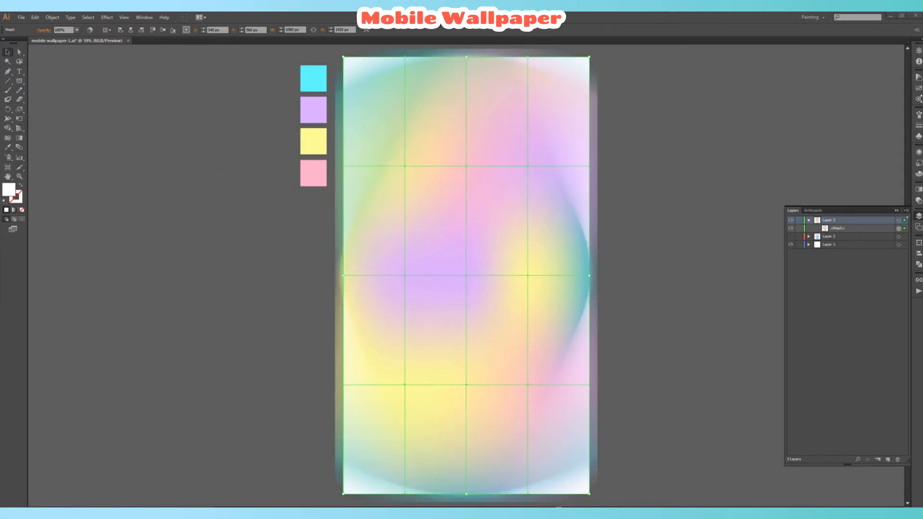
Create a rectangle 1080 px wide and 1920 px high and align it exactly over the artboard.
{"action": "key", "text": "m"}
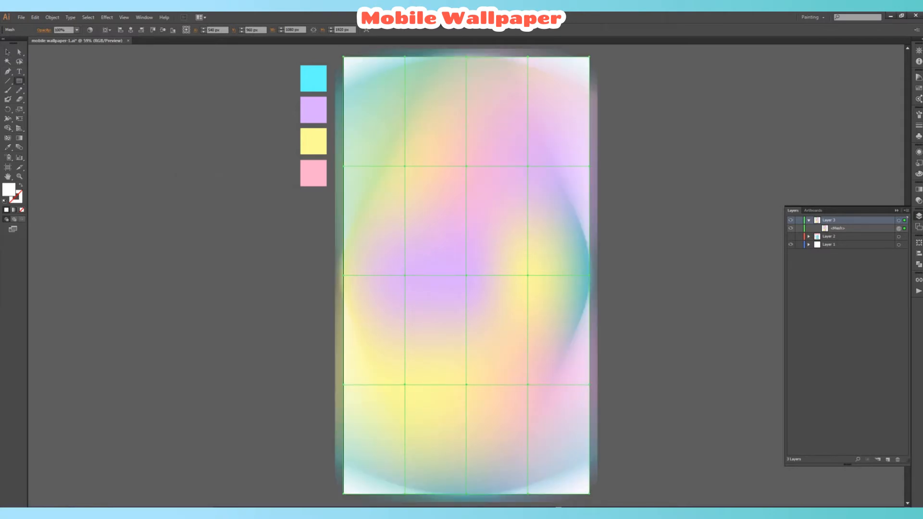
{"action": "left_click", "coordinate": [532, 241]}
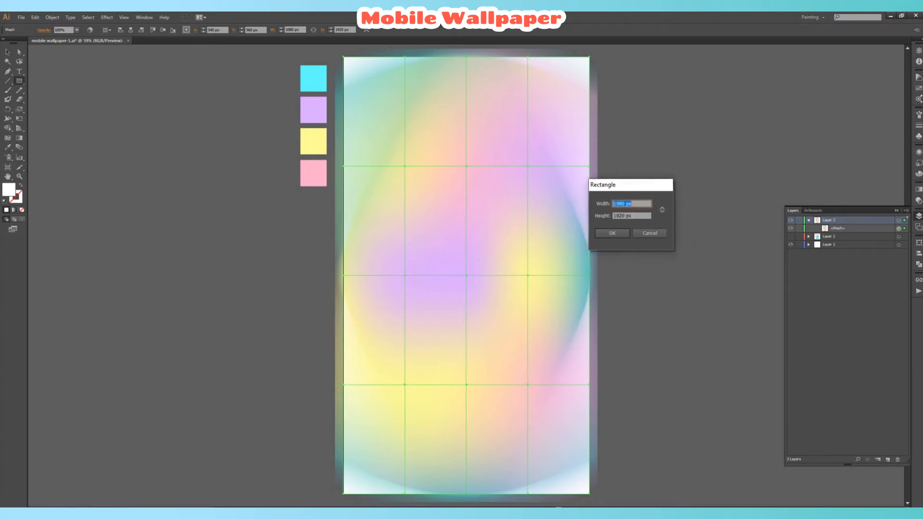
{"action": "key", "text": "Return"}
{"action": "key", "text": "v"}
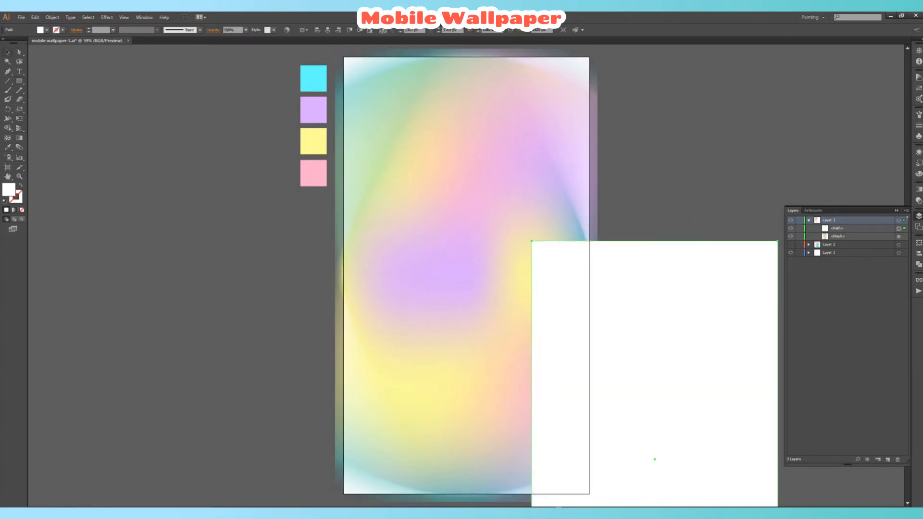
{"action": "left_click_drag", "start_coordinate": [678, 313], "coordinate": [489, 129]}
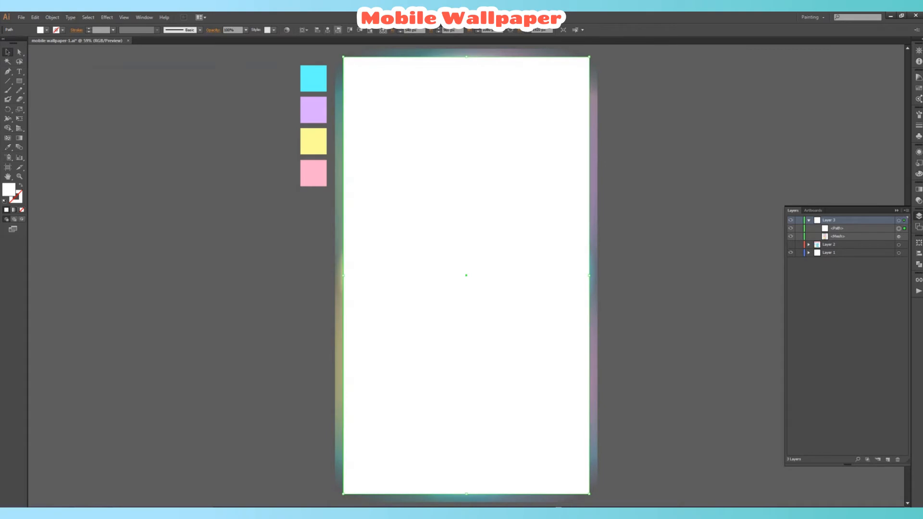
Fill the new rectangle with the cyan swatch and send it behind the blurred mesh.
{"action": "left_click", "coordinate": [22, 211]}
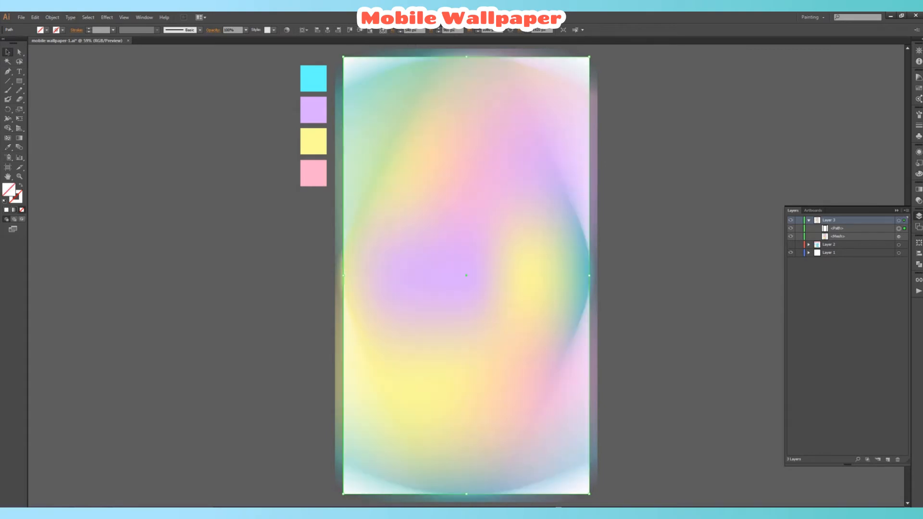
{"action": "left_click", "coordinate": [22, 220]}
{"action": "left_click", "coordinate": [8, 147]}
{"action": "left_click", "coordinate": [314, 79]}
{"action": "key", "text": "ctrl+bracketleft"}
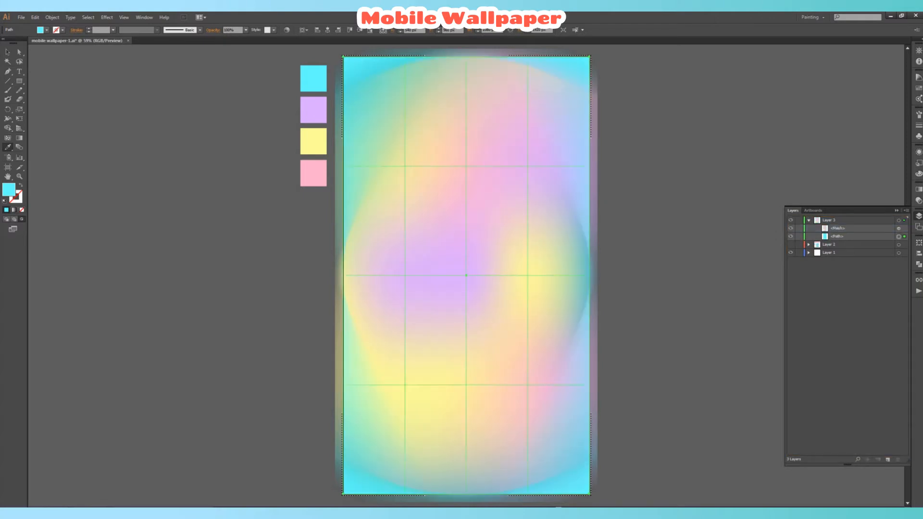
Try the purple and yellow swatches on the backing rectangle, return its fill to cyan and deselect it.
{"action": "left_click", "coordinate": [314, 110]}
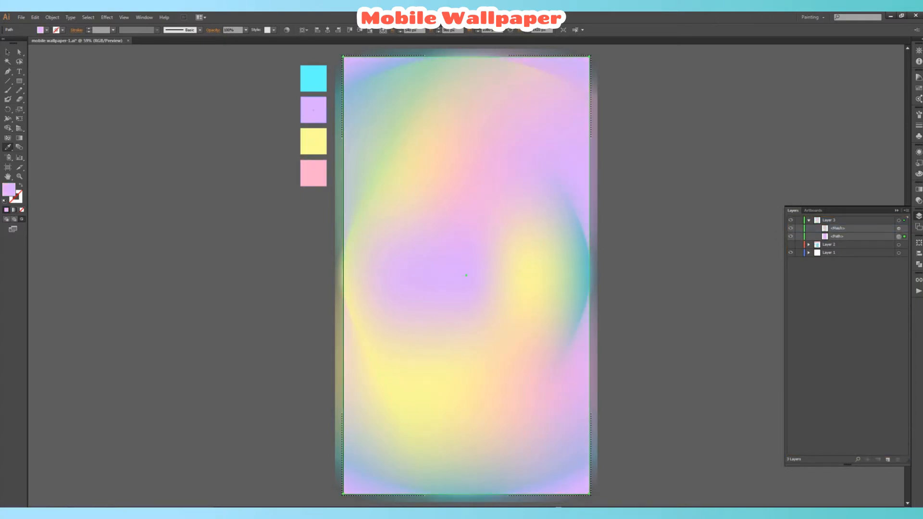
{"action": "left_click", "coordinate": [313, 142]}
{"action": "left_click", "coordinate": [314, 79]}
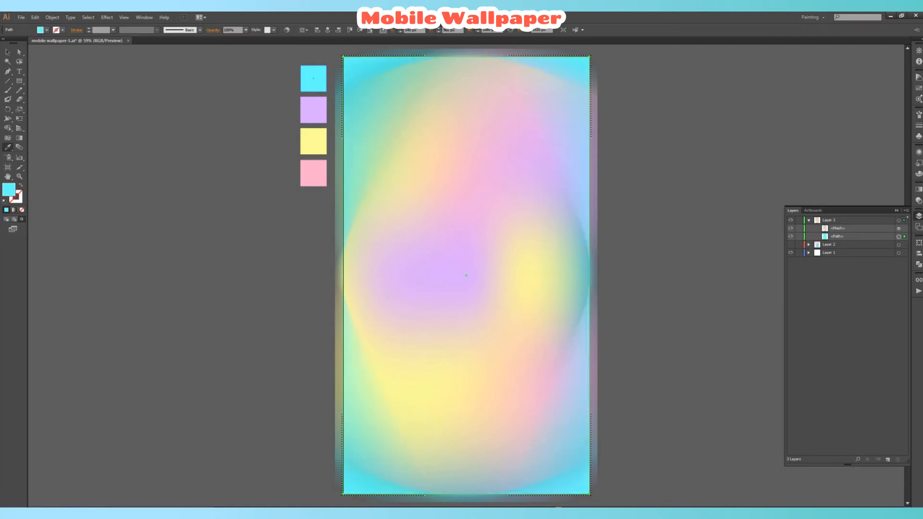
{"action": "key", "text": "v"}
{"action": "key", "text": "ctrl+shift+a"}
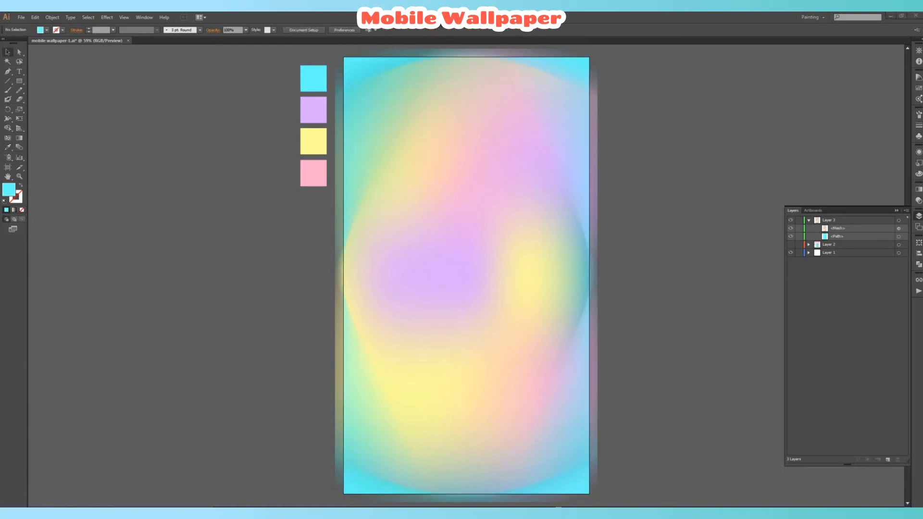
Create another artboard-sized rectangle above the mesh, without fill, and align it to the artboard.
{"action": "left_click", "coordinate": [847, 229]}
{"action": "key", "text": "m"}
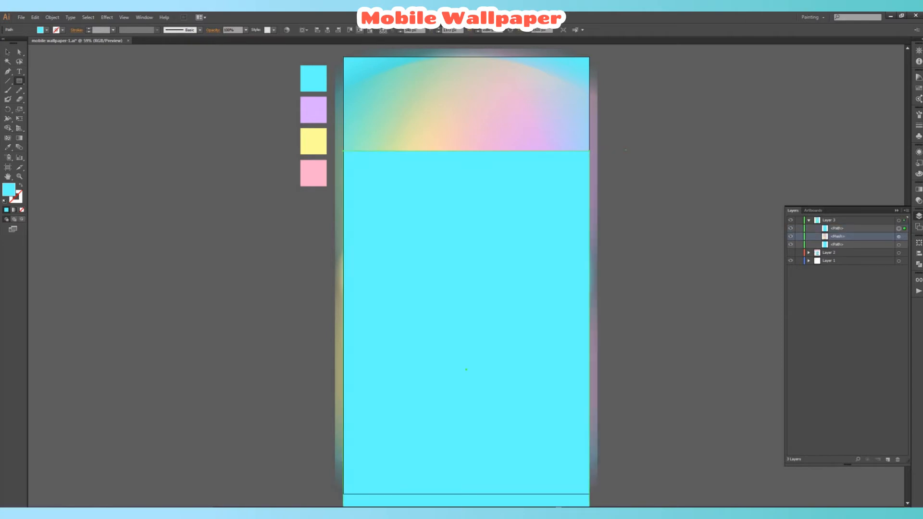
{"action": "key", "text": "/"}
{"action": "key", "text": "v"}
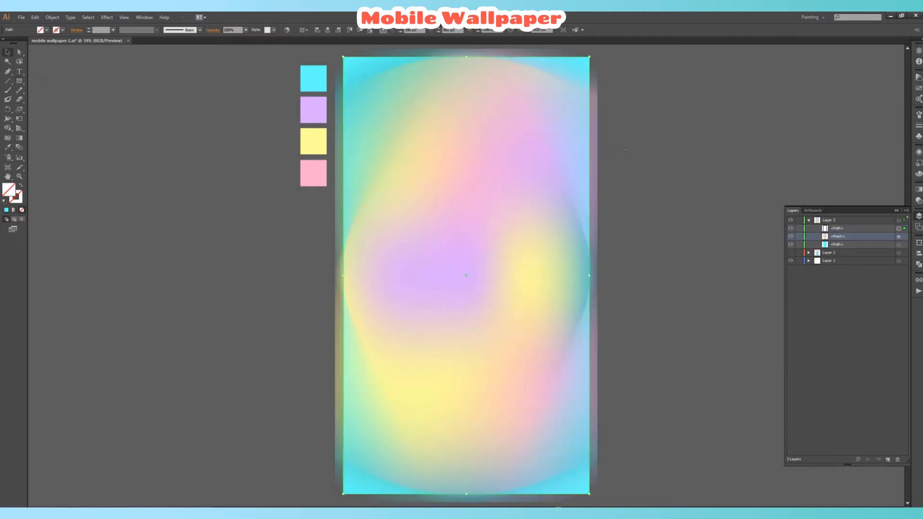
Clip the blurred mesh and cyan backing to the unfilled top rectangle with a clipping mask.
{"action": "left_click_drag", "start_coordinate": [663, 100], "coordinate": [455, 368]}
{"action": "right_click", "coordinate": [539, 262]}
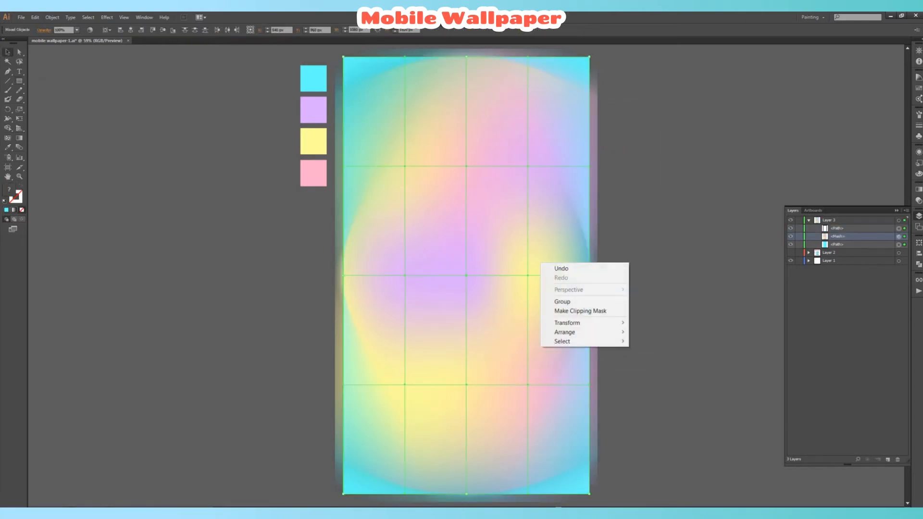
{"action": "left_click", "coordinate": [577, 311]}
{"action": "left_click", "coordinate": [817, 228]}
{"action": "left_click", "coordinate": [712, 241]}
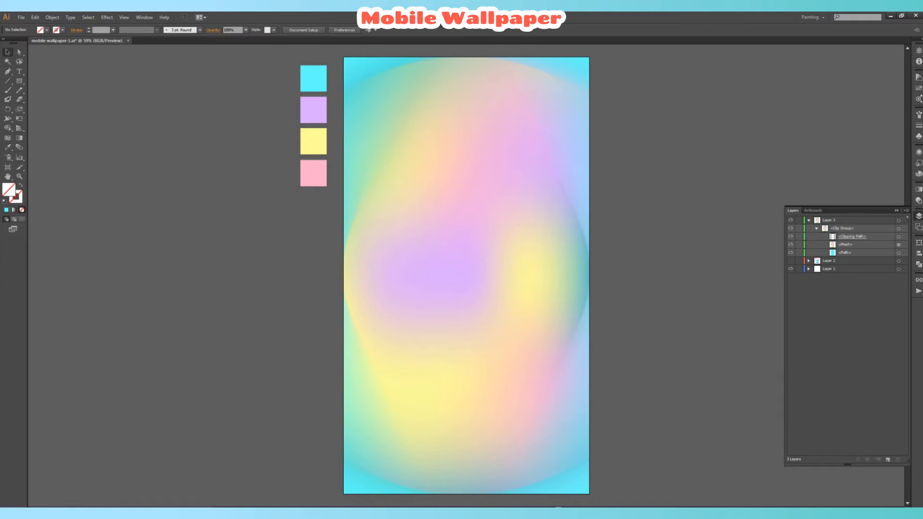
{"action": "left_click", "coordinate": [919, 216]}
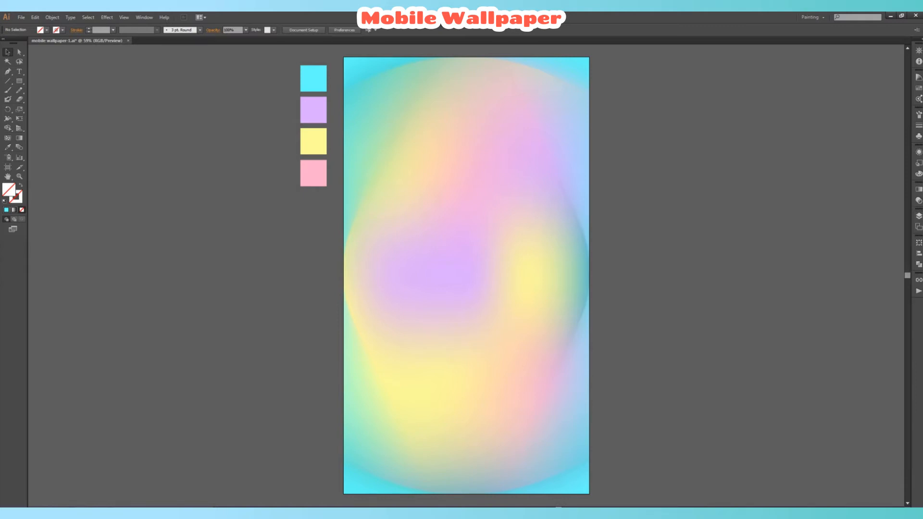
Draw a large solid teal circle over the background and move it down to near the artboard's centre.
{"action": "key", "text": "comma"}
{"action": "key", "text": "l"}
{"action": "left_click_drag", "start_coordinate": [367, 129], "coordinate": [493, 321]}
{"action": "scroll", "coordinate": [464, 126], "scroll_direction": "up", "scroll_amount": 2}
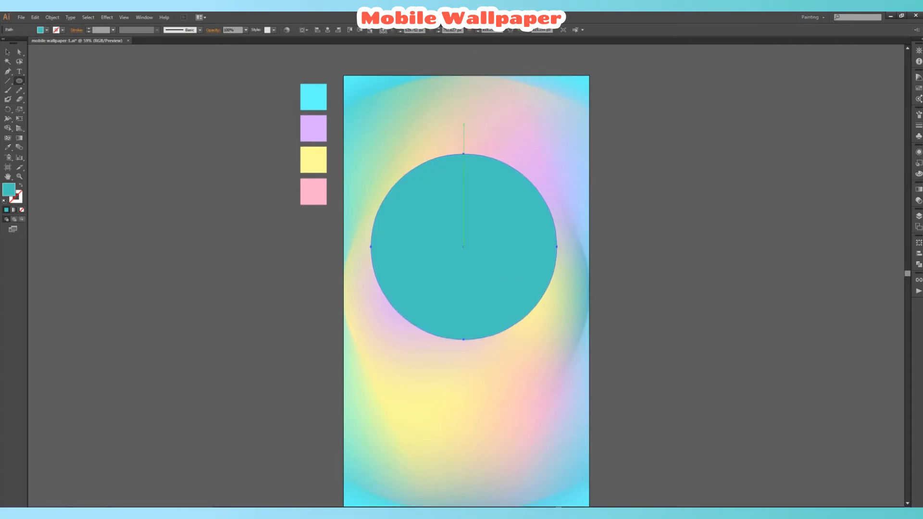
{"action": "scroll", "coordinate": [464, 126], "scroll_direction": "down", "scroll_amount": 1}
{"action": "key", "text": "v"}
{"action": "left_click_drag", "start_coordinate": [461, 198], "coordinate": [460, 248]}
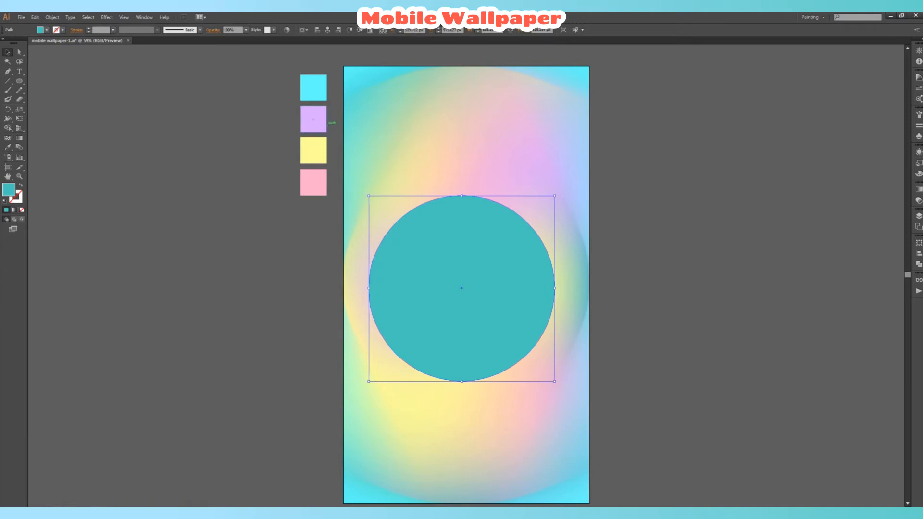
{"action": "left_click", "coordinate": [52, 17]}
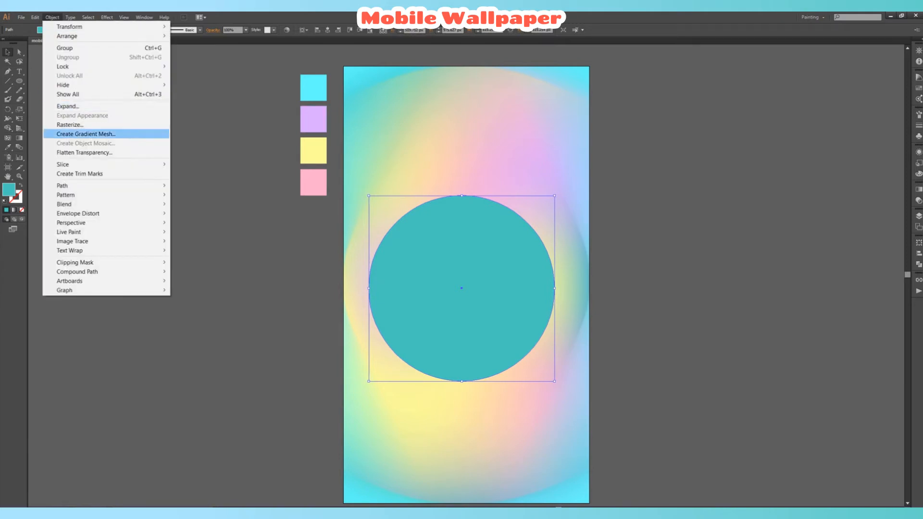
{"action": "left_click", "coordinate": [85, 134]}
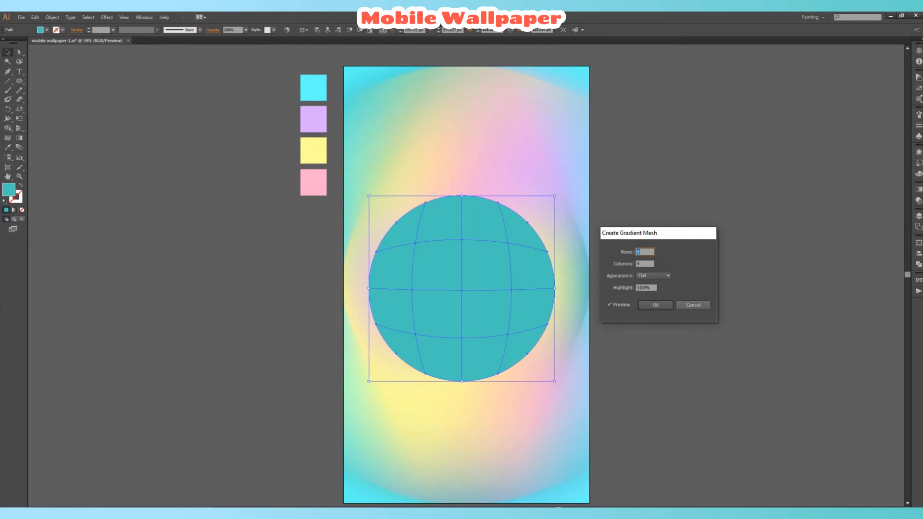
{"action": "key", "text": "Escape"}
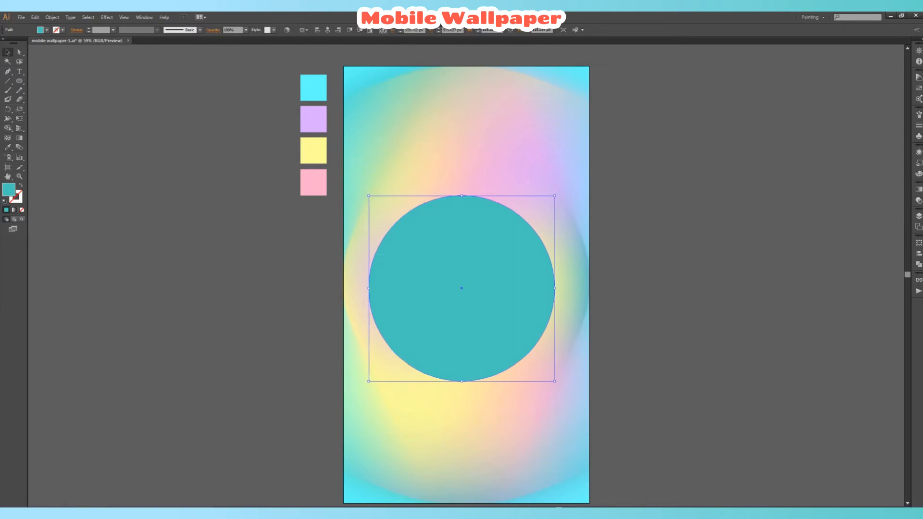
Convert the circle to a flat gradient mesh with 4 rows and 4 columns, and fill the whole mesh with the cyan swatch.
{"action": "left_click", "coordinate": [52, 18]}
{"action": "left_click", "coordinate": [85, 128]}
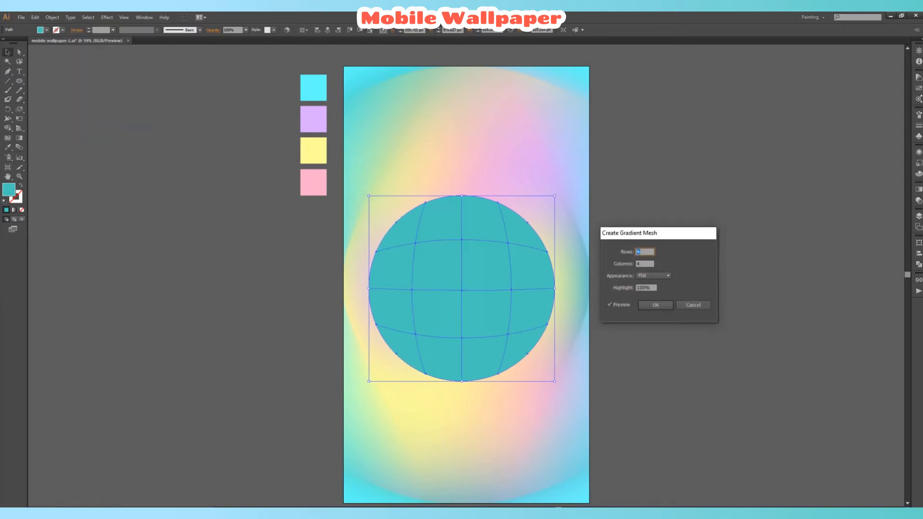
{"action": "left_click", "coordinate": [656, 306]}
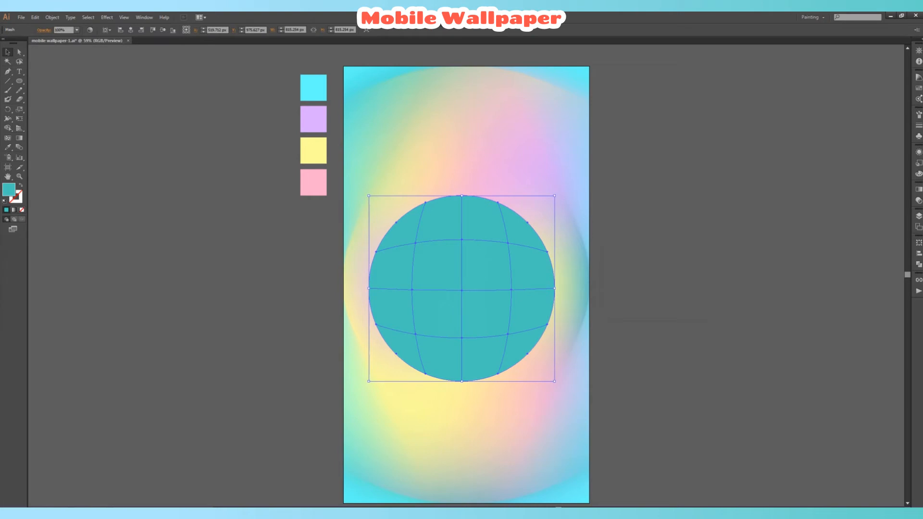
{"action": "key", "text": "a"}
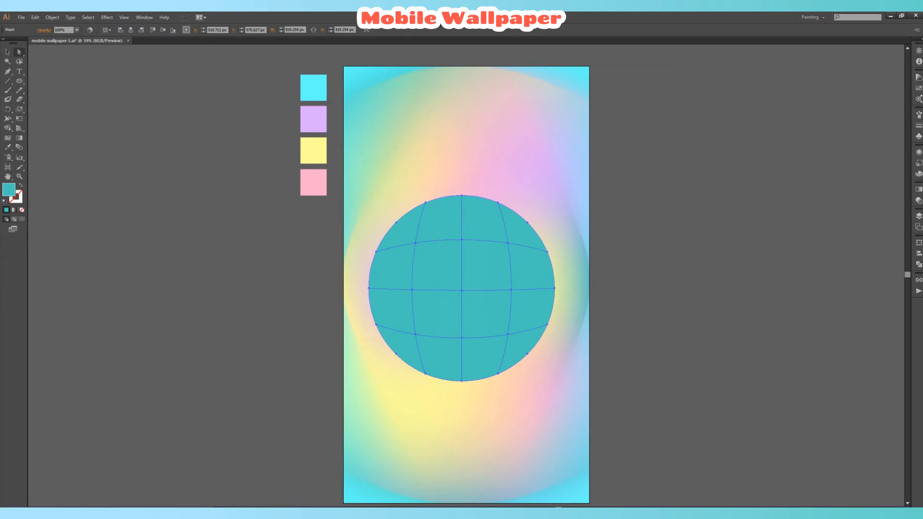
{"action": "key", "text": "i"}
{"action": "left_click", "coordinate": [313, 88]}
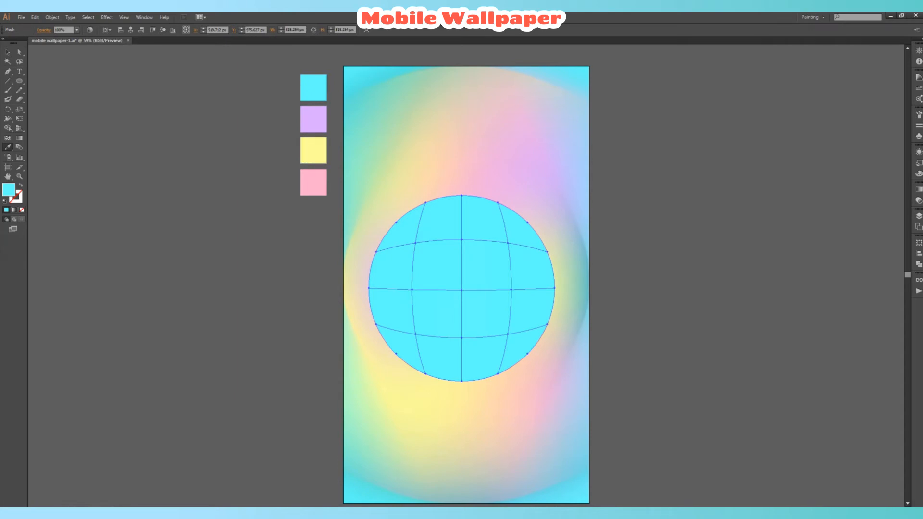
Colour the three inner mesh points on the circle's upper row with the purple swatch.
{"action": "key", "text": "a"}
{"action": "left_click", "coordinate": [416, 243]}
{"action": "key", "text": "i"}
{"action": "left_click", "coordinate": [313, 119]}
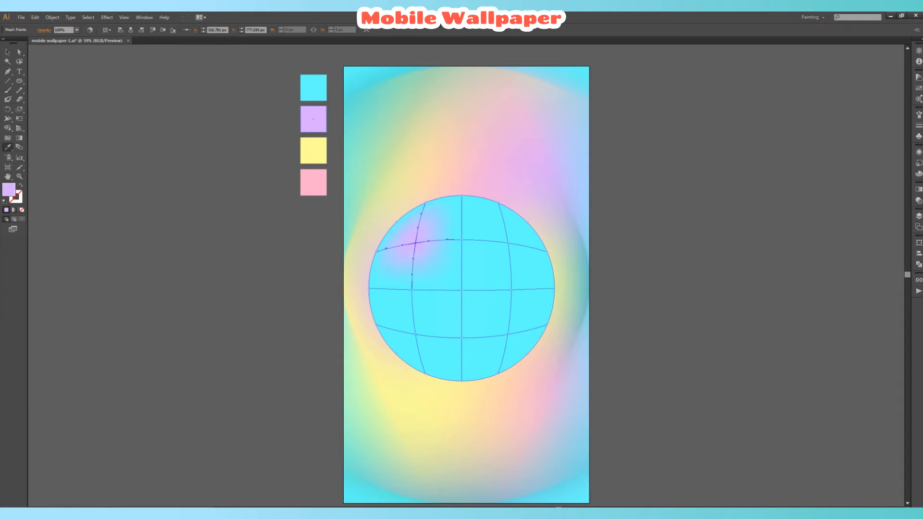
{"action": "key", "text": "a"}
{"action": "left_click", "coordinate": [462, 239]}
{"action": "left_click", "coordinate": [526, 248]}
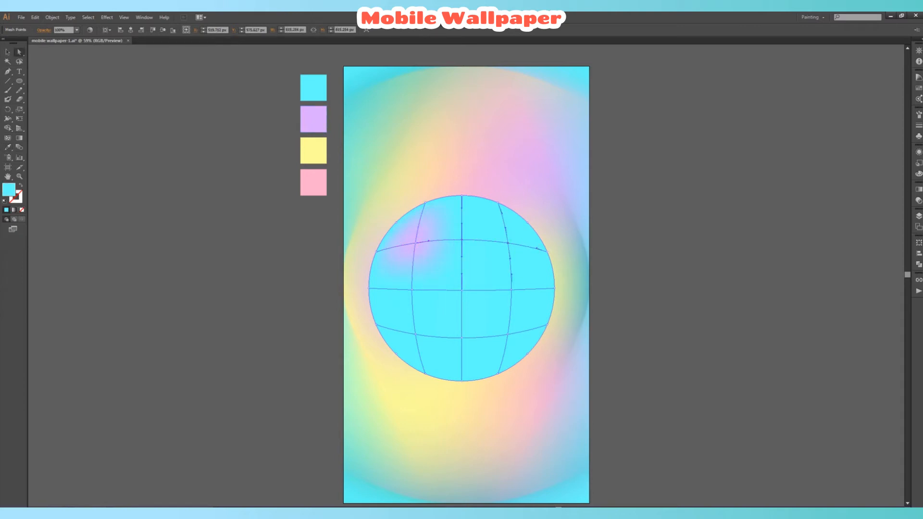
{"action": "key", "text": "i"}
{"action": "left_click", "coordinate": [313, 119]}
Colour the three inner mesh points on the circle's middle row with the pink swatch.
{"action": "key", "text": "a"}
{"action": "left_click", "coordinate": [462, 291]}
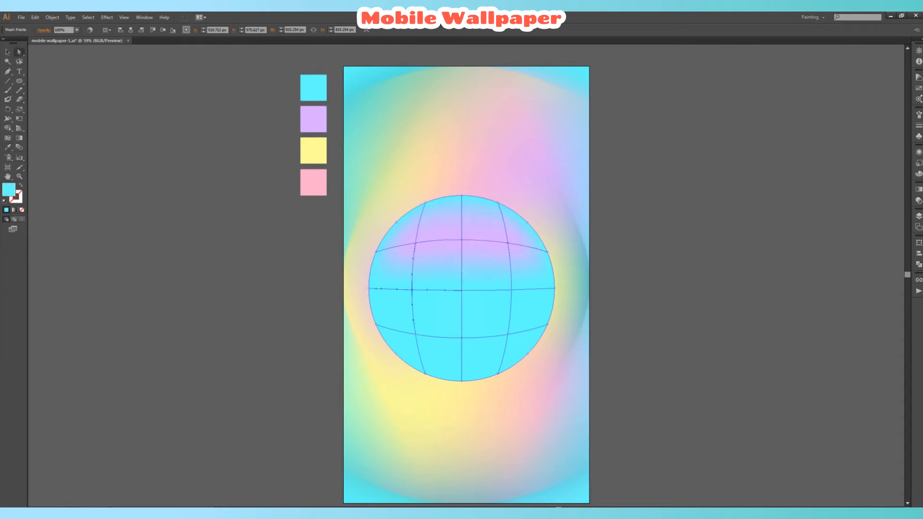
{"action": "left_click", "coordinate": [511, 290], "text": "shift"}
{"action": "key", "text": "i"}
{"action": "left_click", "coordinate": [313, 183]}
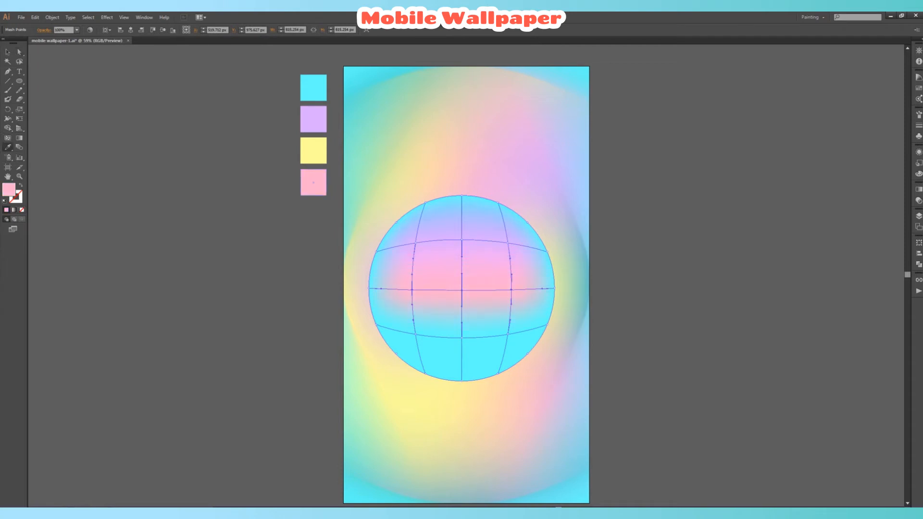
Colour the three inner mesh points on the circle's lower row with the yellow swatch and deselect the mesh.
{"action": "key", "text": "a"}
{"action": "left_click", "coordinate": [447, 338]}
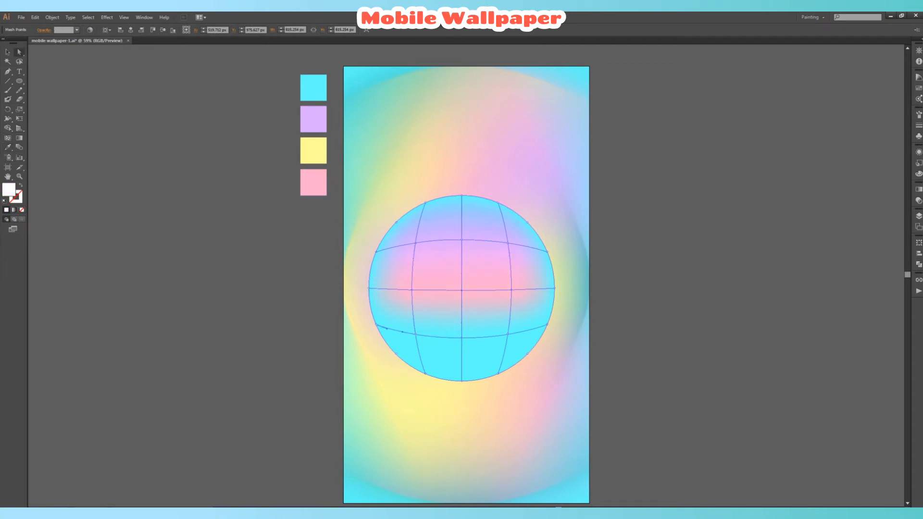
{"action": "left_click", "coordinate": [462, 338], "text": "shift"}
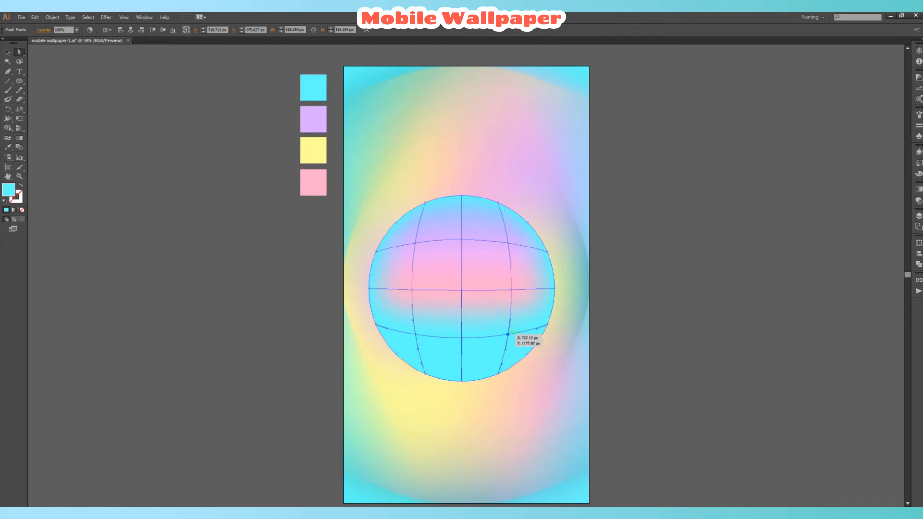
{"action": "key", "text": "i"}
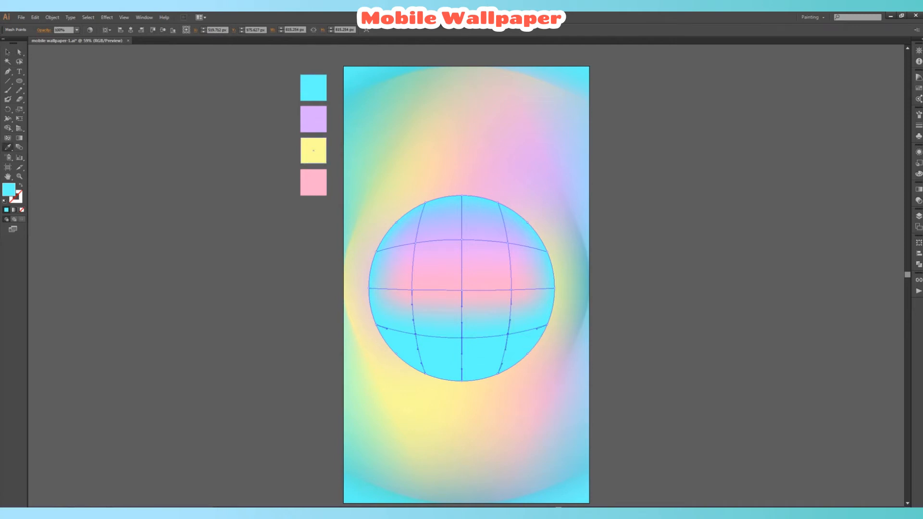
{"action": "left_click", "coordinate": [313, 151]}
{"action": "key", "text": "v"}
{"action": "key", "text": "ctrl+shift+a"}
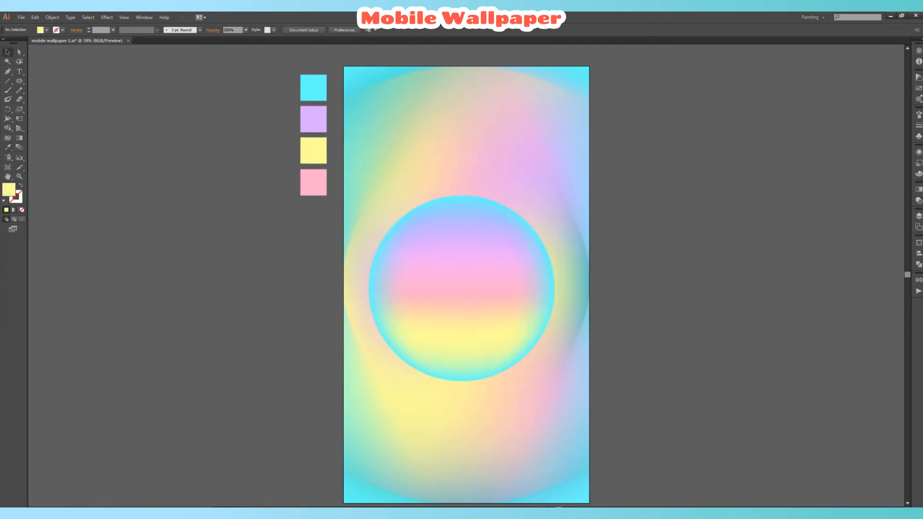
Add mesh lines close to the circle's top, bottom, right and left edges with the Mesh tool, using a white fill.
{"action": "left_click", "coordinate": [462, 298]}
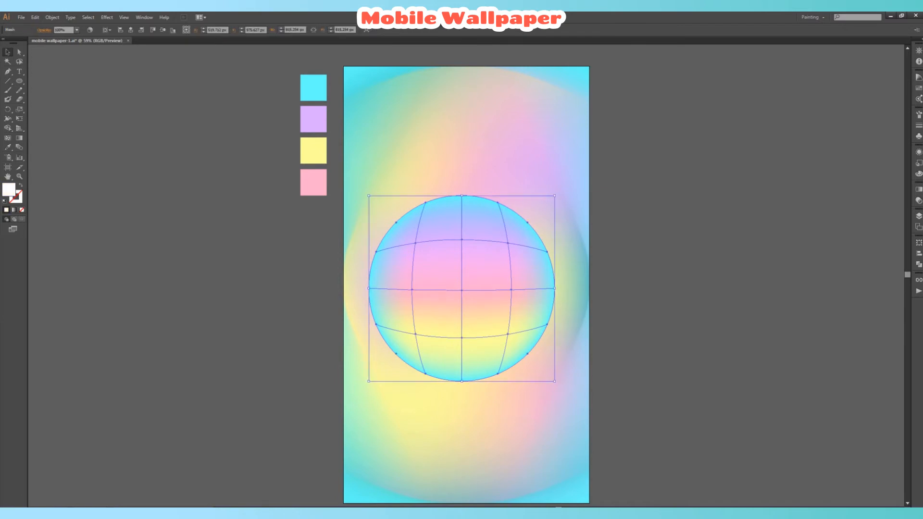
{"action": "key", "text": "a"}
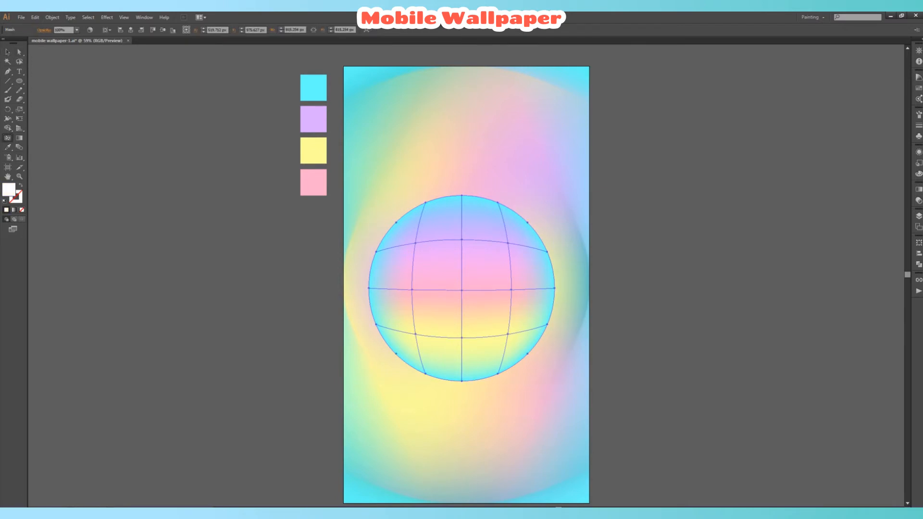
{"action": "left_click", "coordinate": [422, 212]}
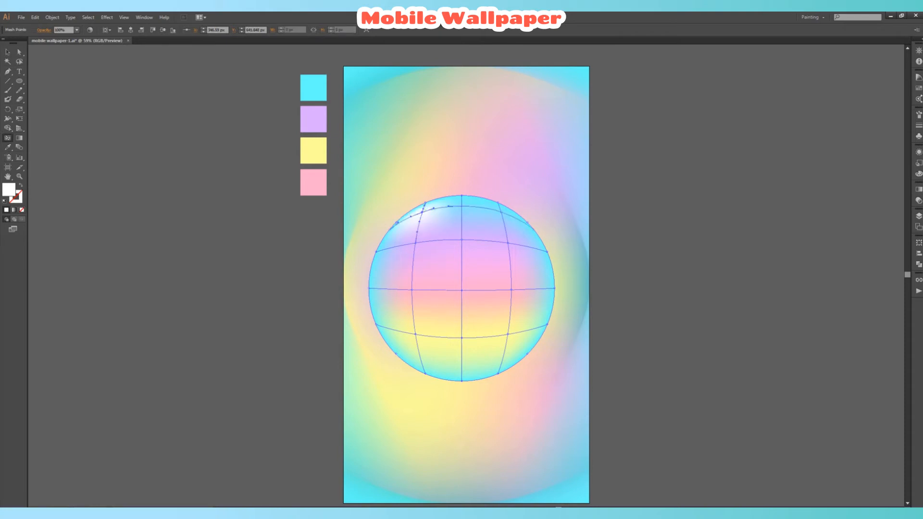
{"action": "left_click", "coordinate": [421, 363]}
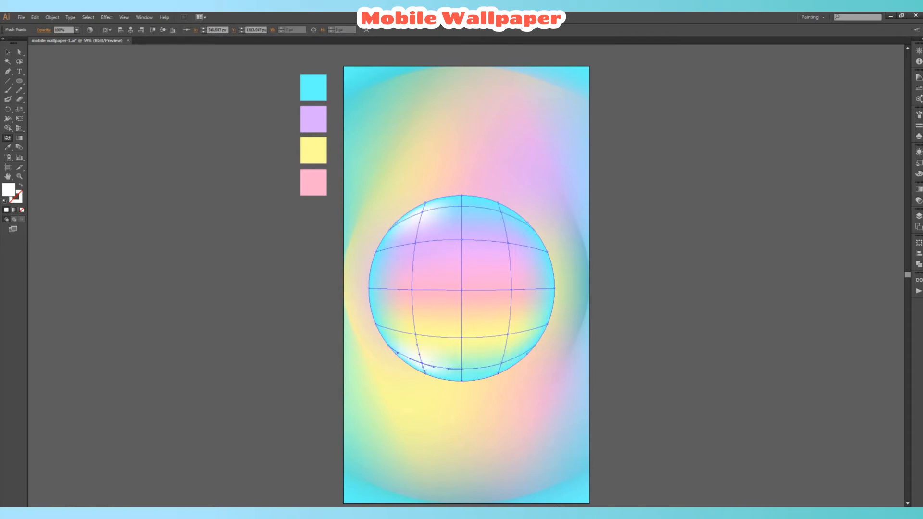
{"action": "left_click", "coordinate": [541, 326]}
{"action": "left_click", "coordinate": [383, 327]}
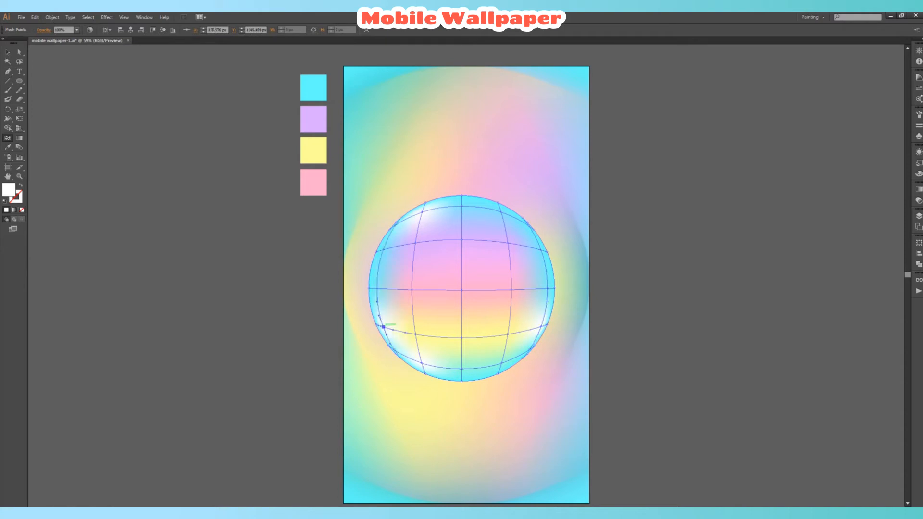
Colour the new outer mesh points along the circle's top and upper right with the purple swatch.
{"action": "left_click", "coordinate": [424, 208]}
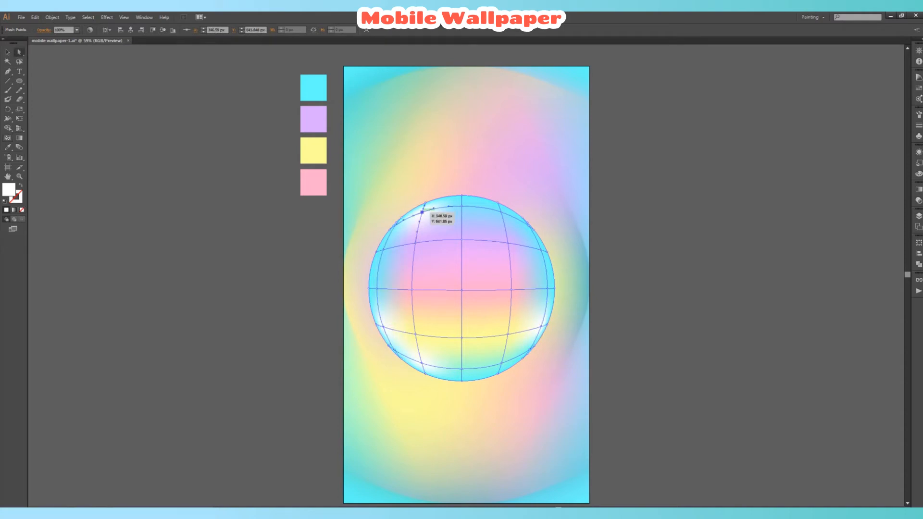
{"action": "key", "text": "i"}
{"action": "left_click", "coordinate": [313, 118]}
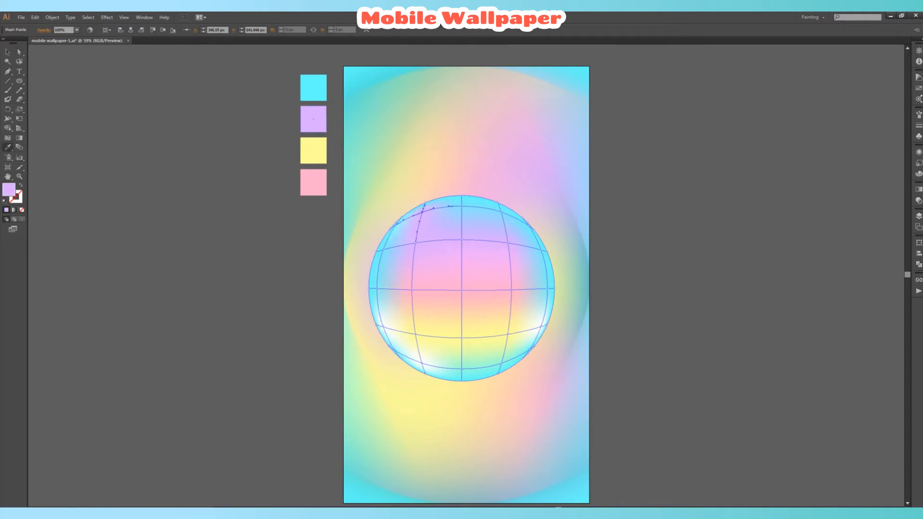
{"action": "left_click", "coordinate": [461, 206]}
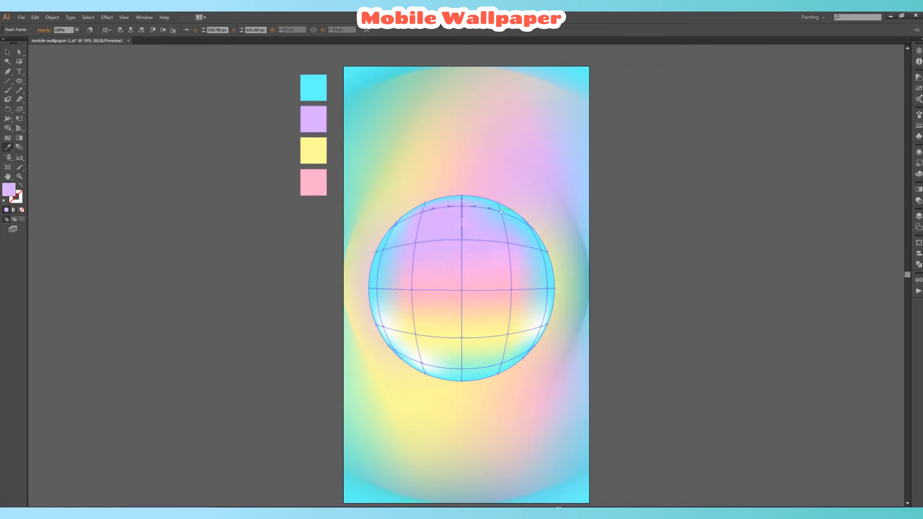
{"action": "left_click", "coordinate": [501, 212], "text": "ctrl"}
{"action": "left_click", "coordinate": [315, 120]}
{"action": "left_click", "coordinate": [542, 251], "text": "ctrl"}
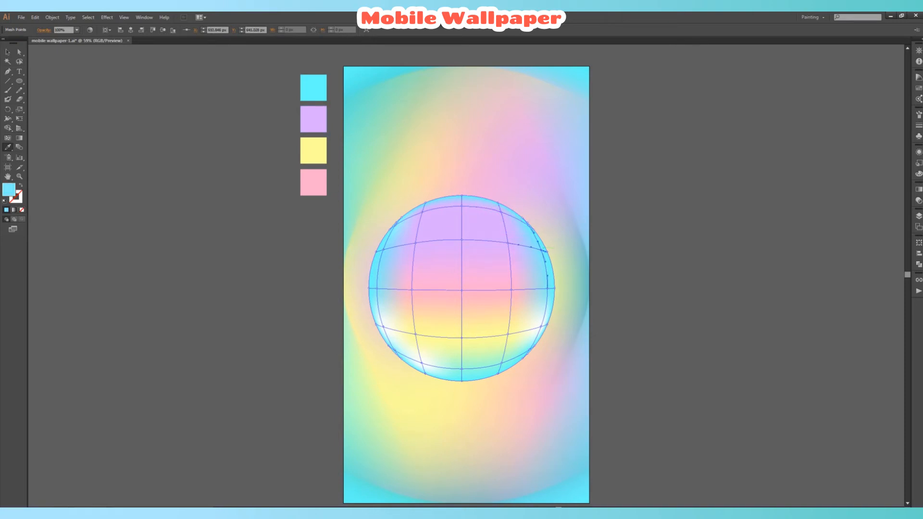
{"action": "left_click", "coordinate": [314, 119]}
Colour the middle and lower outer mesh points on the circle's right side with the pink swatch.
{"action": "left_click", "coordinate": [548, 289], "text": "ctrl"}
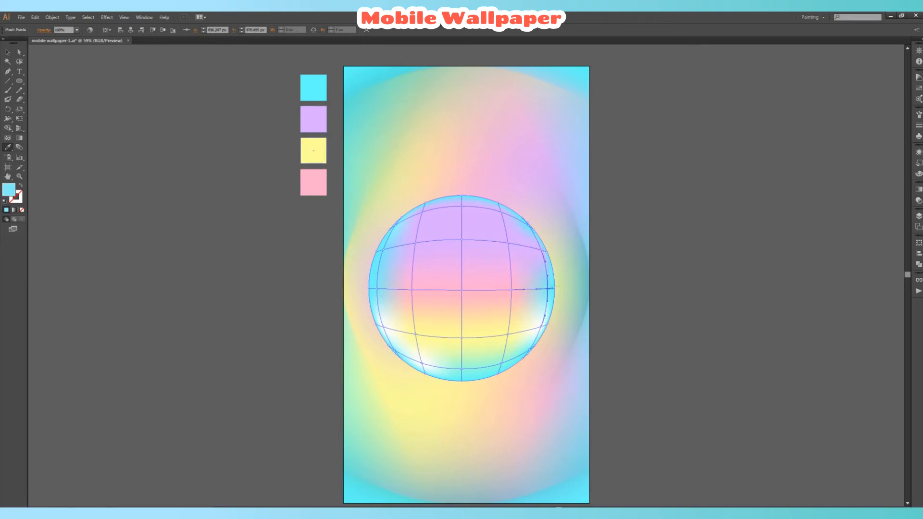
{"action": "left_click", "coordinate": [314, 182]}
{"action": "left_click", "coordinate": [542, 327], "text": "ctrl"}
{"action": "left_click", "coordinate": [313, 182]}
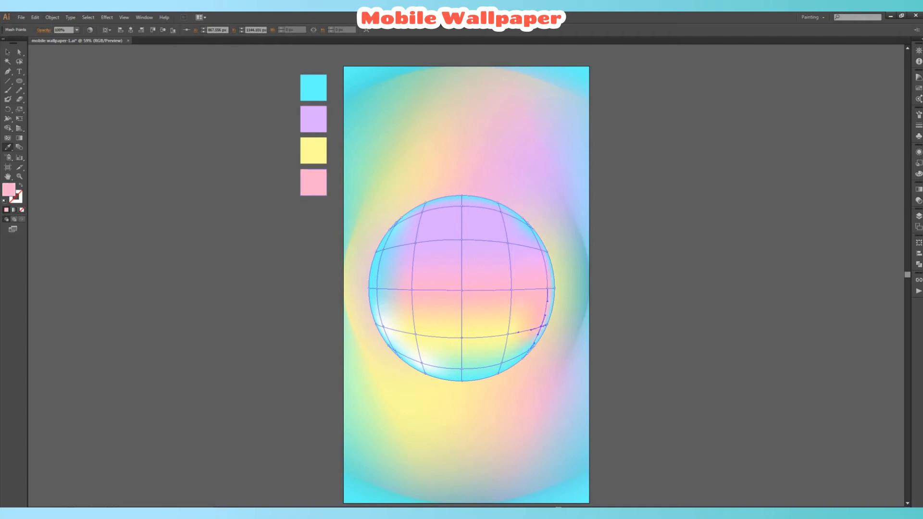
Colour the outer mesh points along the circle's bottom and lower left with the yellow swatch.
{"action": "left_click", "coordinate": [499, 369], "text": "ctrl"}
{"action": "left_click", "coordinate": [314, 151]}
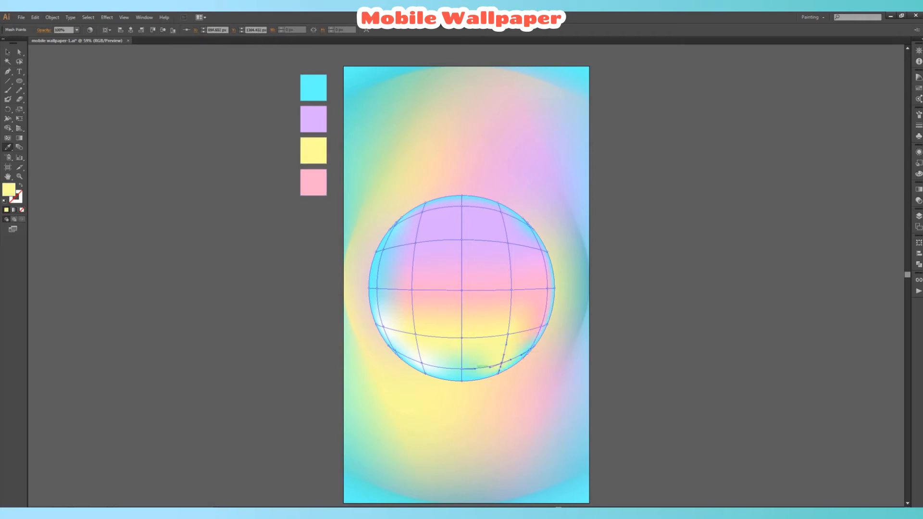
{"action": "left_click", "coordinate": [449, 369], "text": "ctrl"}
{"action": "left_click", "coordinate": [314, 151]}
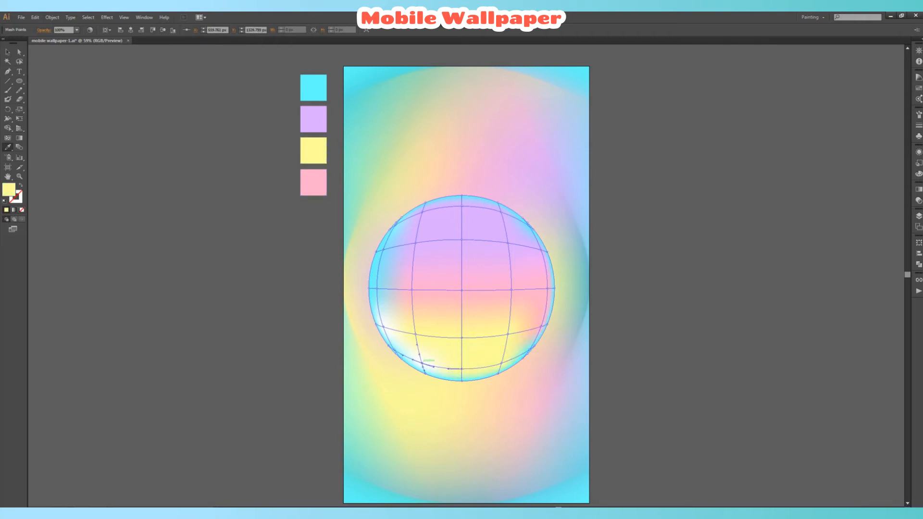
{"action": "left_click", "coordinate": [314, 150]}
{"action": "left_click", "coordinate": [395, 350], "text": "ctrl"}
{"action": "left_click", "coordinate": [314, 150]}
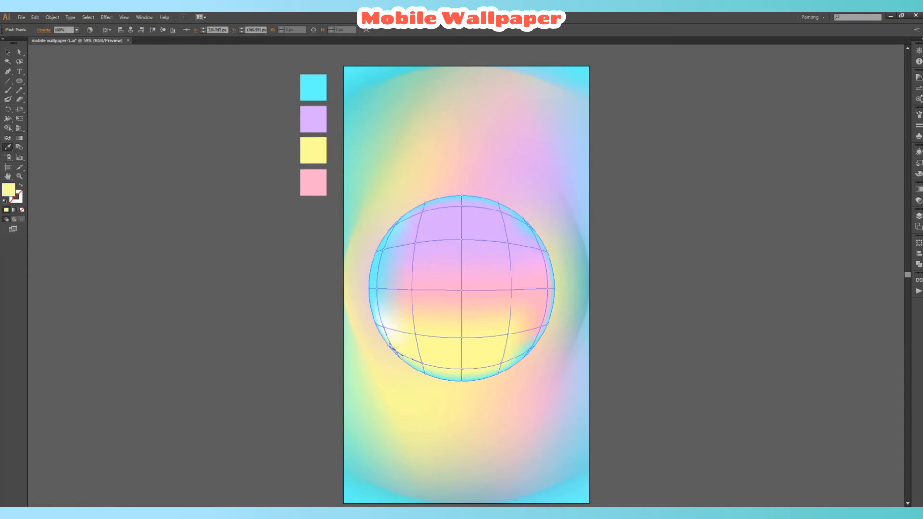
{"action": "left_click", "coordinate": [384, 327], "text": "ctrl"}
{"action": "left_click", "coordinate": [313, 151]}
Colour the circle's outer left mesh points pink at the middle and purple at the upper left, then deselect the mesh.
{"action": "left_click", "coordinate": [378, 289], "text": "ctrl"}
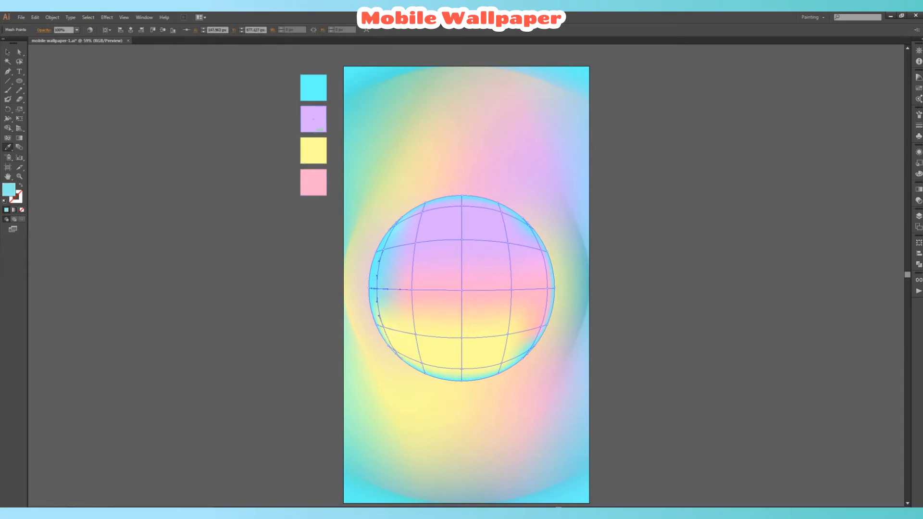
{"action": "left_click", "coordinate": [314, 182]}
{"action": "left_click", "coordinate": [313, 119]}
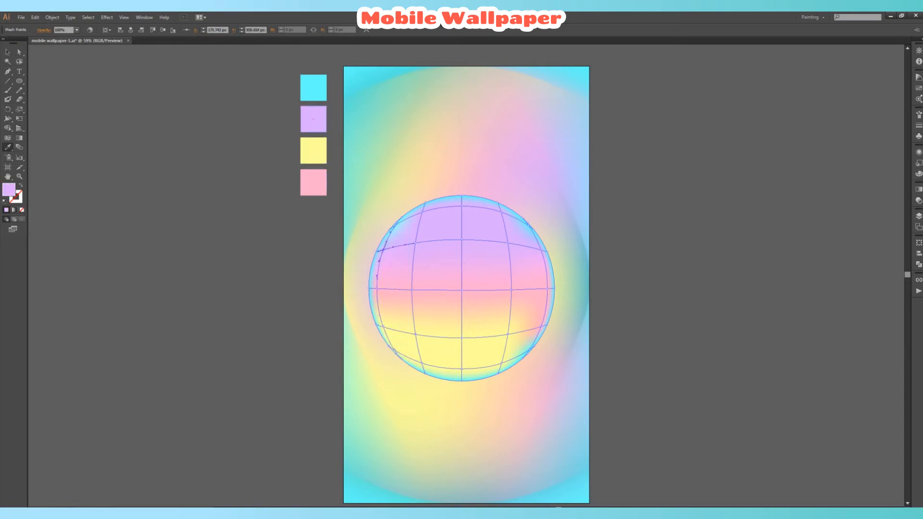
{"action": "left_click", "coordinate": [395, 224], "text": "ctrl"}
{"action": "left_click", "coordinate": [314, 120]}
{"action": "key", "text": "v"}
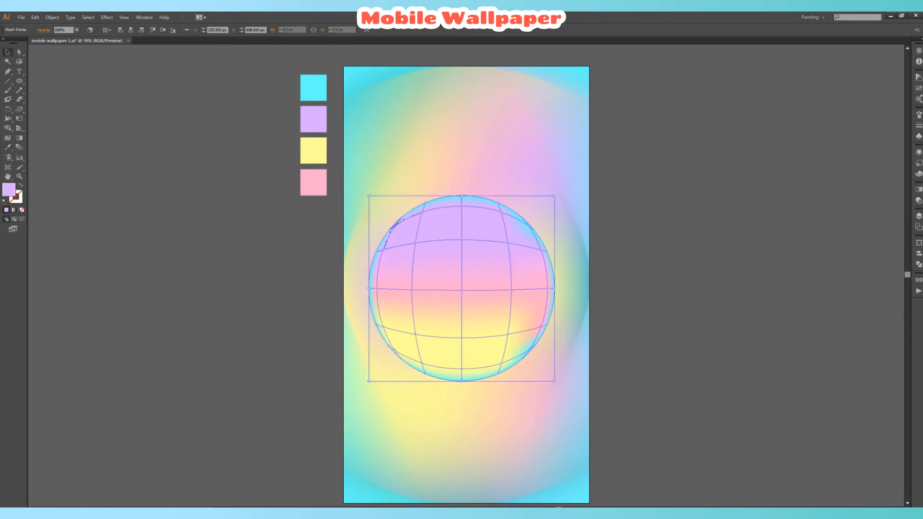
{"action": "left_click", "coordinate": [260, 159]}
Pull the circle's upper left, upper right, lower right and lower left inner mesh points slightly inward to distort the gradient.
{"action": "key", "text": "a"}
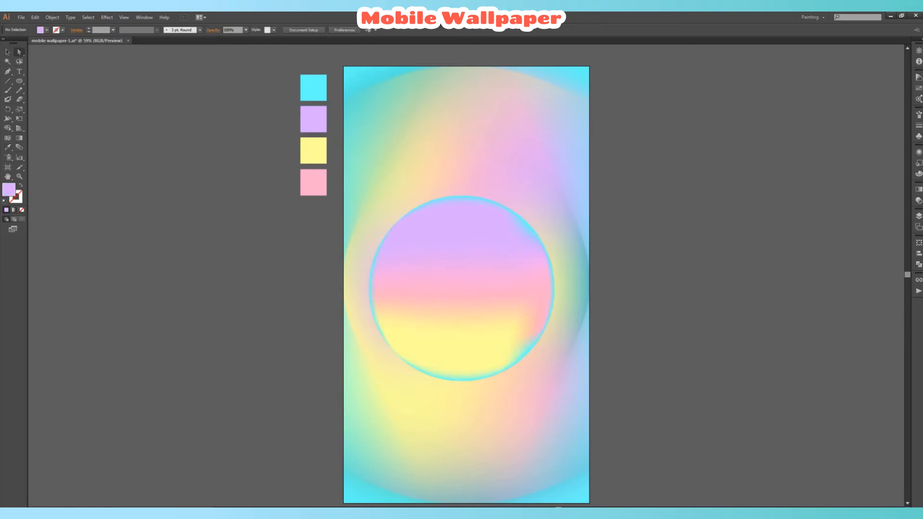
{"action": "left_click", "coordinate": [441, 207]}
{"action": "left_click_drag", "start_coordinate": [423, 212], "coordinate": [431, 221]}
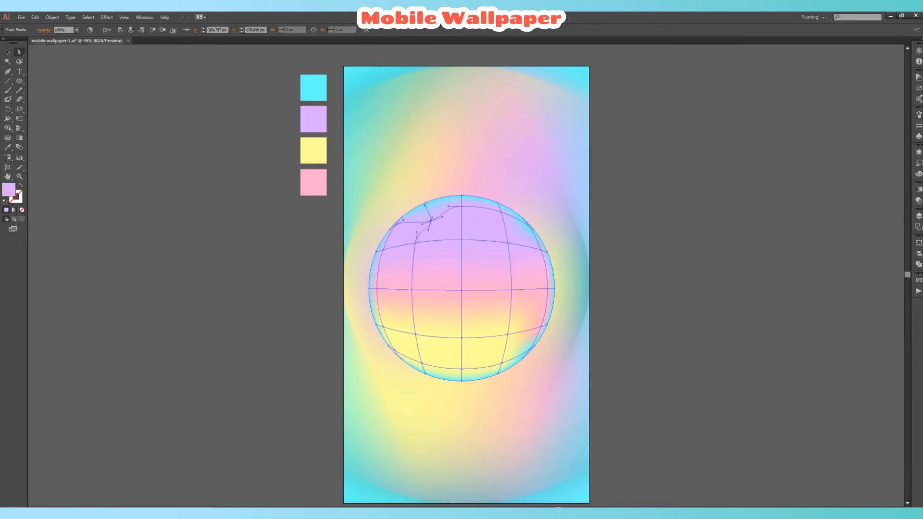
{"action": "left_click", "coordinate": [534, 319]}
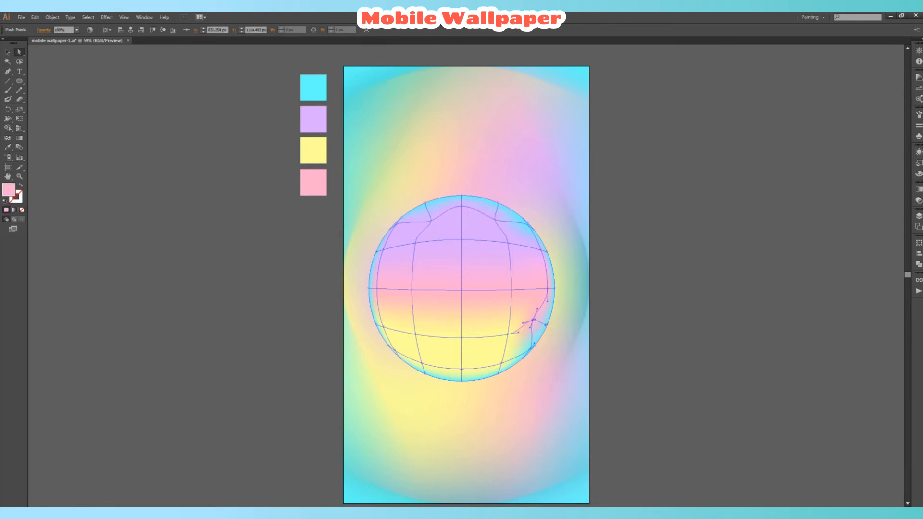
{"action": "left_click_drag", "start_coordinate": [384, 327], "coordinate": [393, 324]}
{"action": "key", "text": "ctrl+shift+a"}
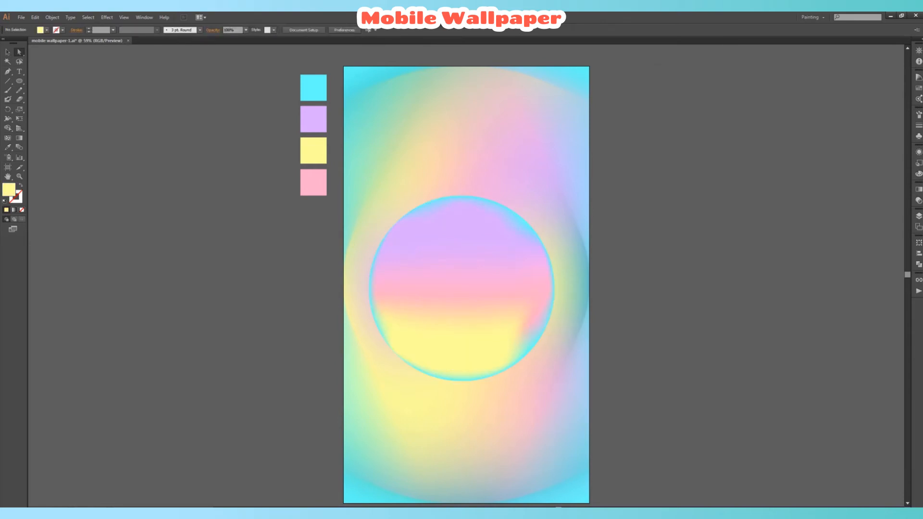
Move the circle's lower right and lower left mesh points back toward the rim, and shift the whole circle slightly left.
{"action": "left_click", "coordinate": [533, 320]}
{"action": "left_click_drag", "start_coordinate": [534, 320], "coordinate": [541, 323]}
{"action": "key", "text": "ctrl+shift+a"}
{"action": "key", "text": "ctrl+z"}
{"action": "left_click", "coordinate": [393, 325]}
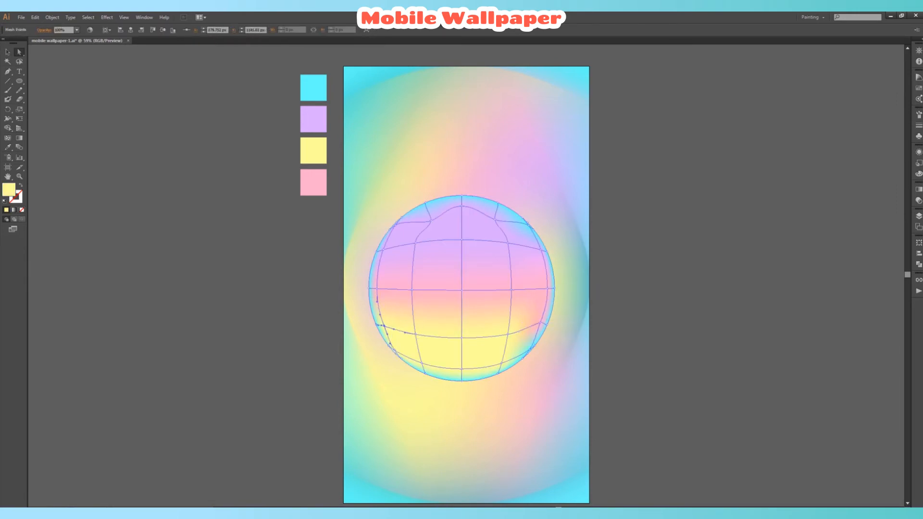
{"action": "key", "text": "ctrl+shift+a"}
{"action": "left_click", "coordinate": [7, 52]}
{"action": "mouse_move", "coordinate": [482, 276]}
{"action": "left_mouse_down"}
{"action": "mouse_move", "coordinate": [468, 290]}
{"action": "mouse_move", "coordinate": [473, 277]}
{"action": "left_mouse_up"}
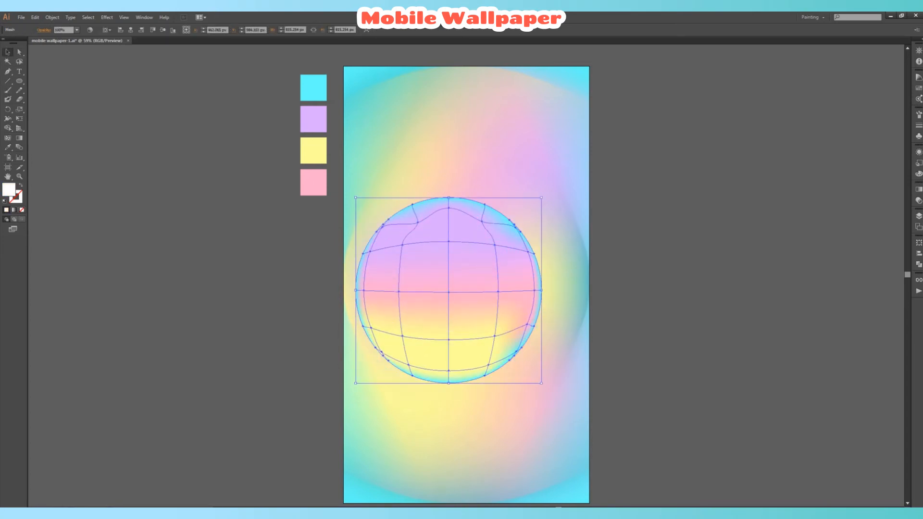
Create a white circle the same size as the mesh circle and place it over the mesh circle.
{"action": "key", "text": "l"}
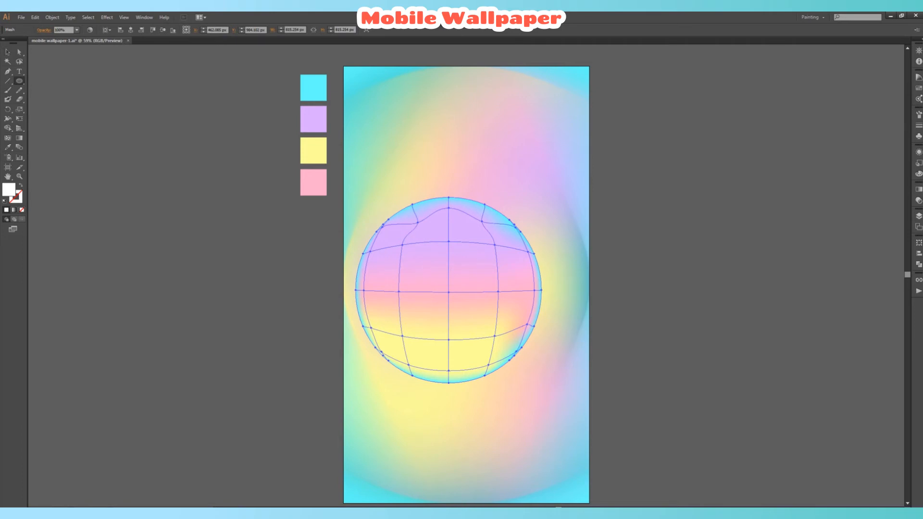
{"action": "left_click", "coordinate": [645, 255]}
{"action": "key", "text": "Return"}
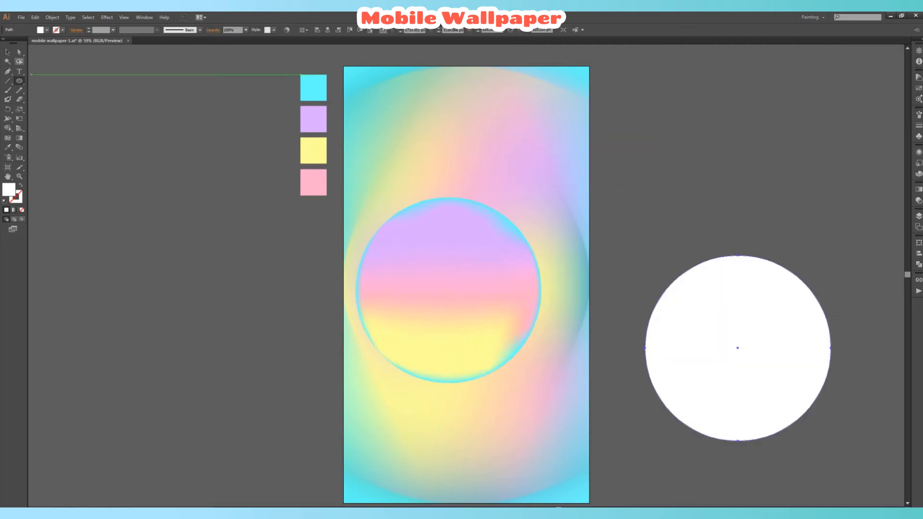
{"action": "left_click_drag", "start_coordinate": [728, 338], "coordinate": [458, 292]}
Send the white circle to the back and shift it left so it peeks out below the mesh circle.
{"action": "right_click", "coordinate": [457, 292]}
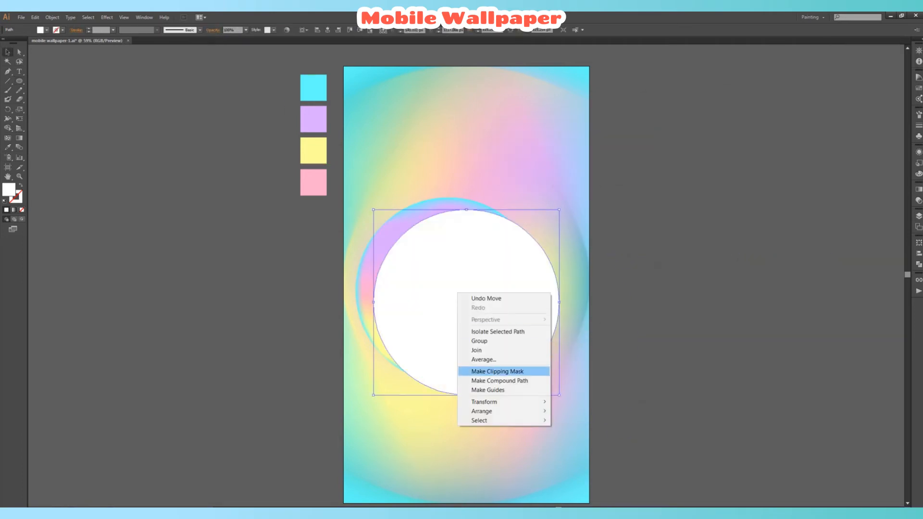
{"action": "mouse_move", "coordinate": [500, 411]}
{"action": "left_click", "coordinate": [586, 438]}
{"action": "left_click", "coordinate": [613, 409]}
{"action": "left_click_drag", "start_coordinate": [553, 309], "coordinate": [533, 315]}
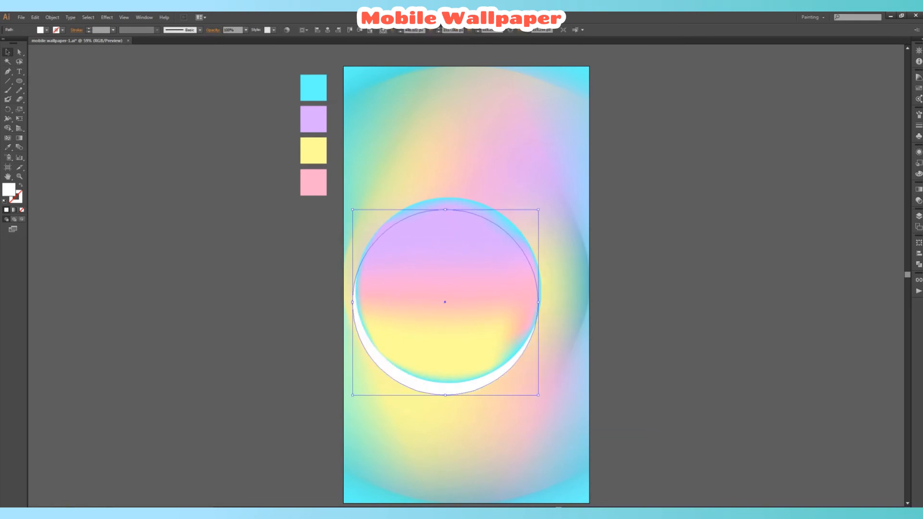
Colour the shadow circle with the purple swatch and set its blending mode to Multiply.
{"action": "key", "text": "i"}
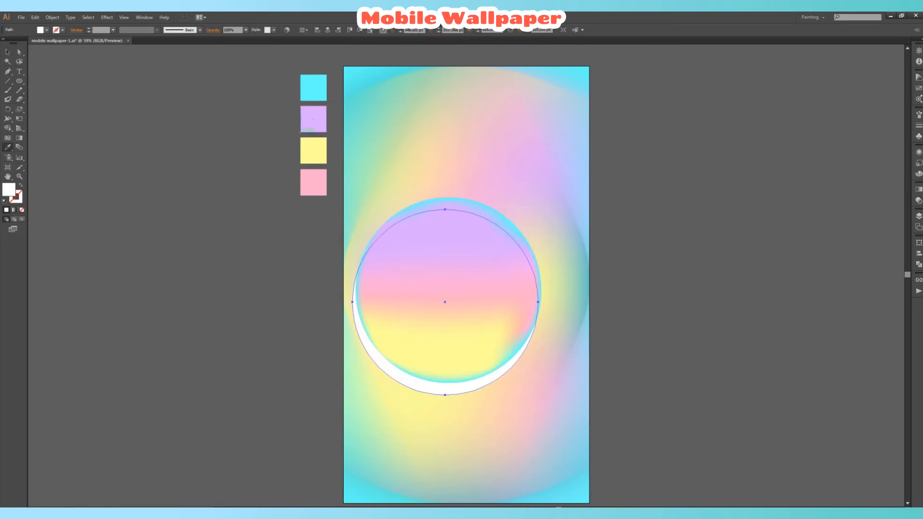
{"action": "left_click", "coordinate": [305, 129]}
{"action": "left_click", "coordinate": [919, 152]}
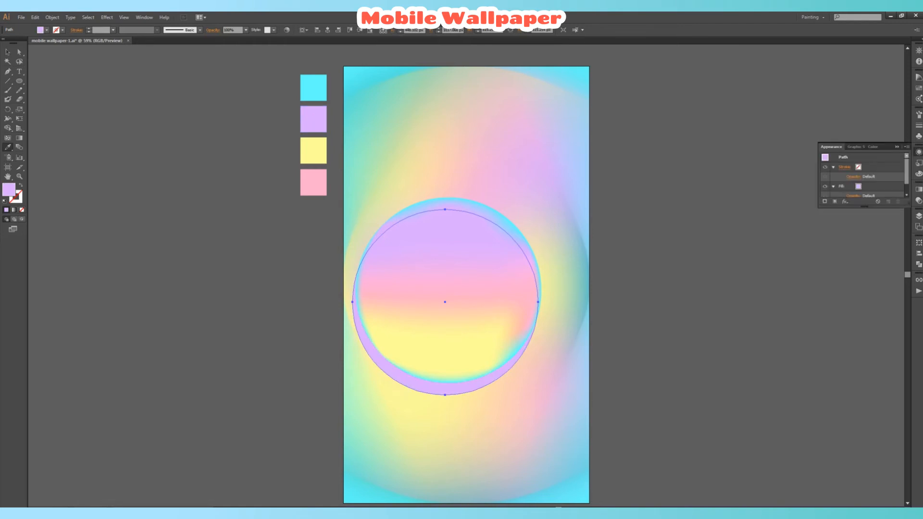
{"action": "left_click", "coordinate": [919, 189]}
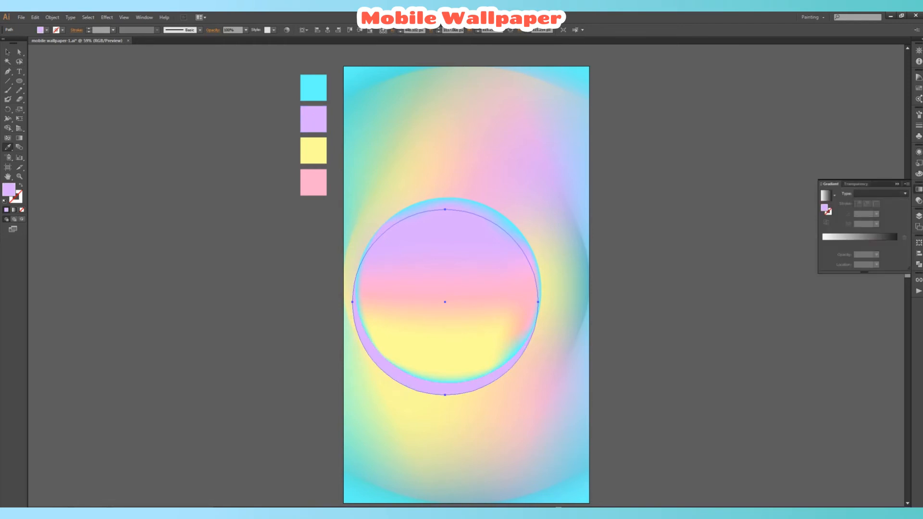
{"action": "left_click", "coordinate": [919, 200]}
{"action": "left_click", "coordinate": [842, 192]}
{"action": "left_click", "coordinate": [839, 221]}
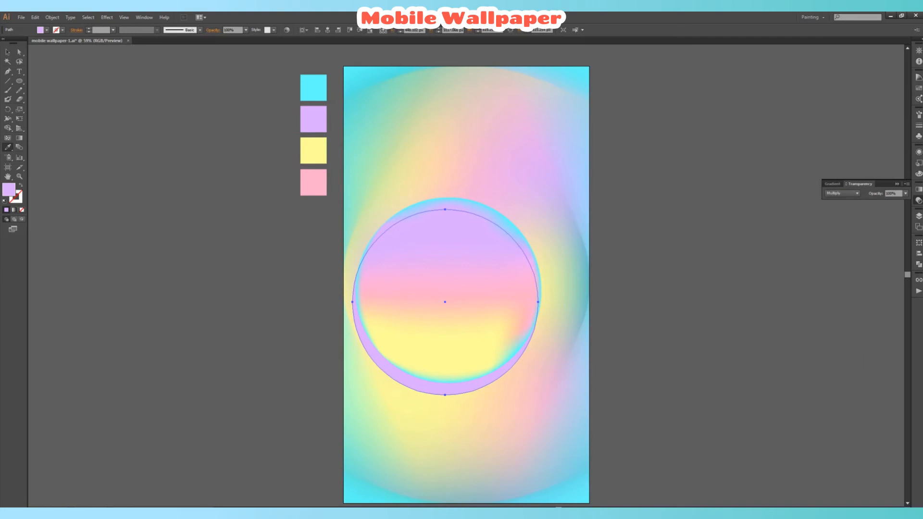
{"action": "key", "text": "v"}
{"action": "key", "text": "ctrl+shift+a"}
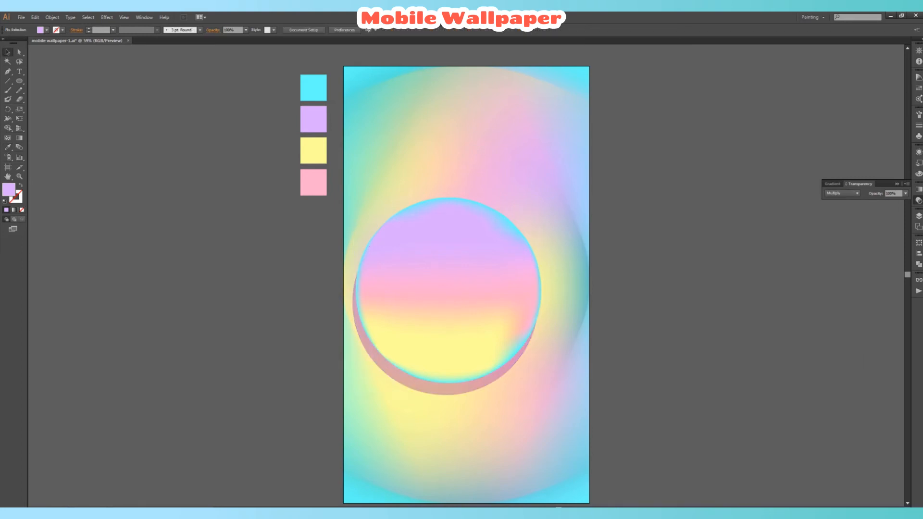
Set the shadow circle's opacity to 20% and nudge it up closer to the mesh circle's lower edge.
{"action": "left_click_drag", "start_coordinate": [514, 364], "coordinate": [514, 361]}
{"action": "left_click", "coordinate": [245, 30]}
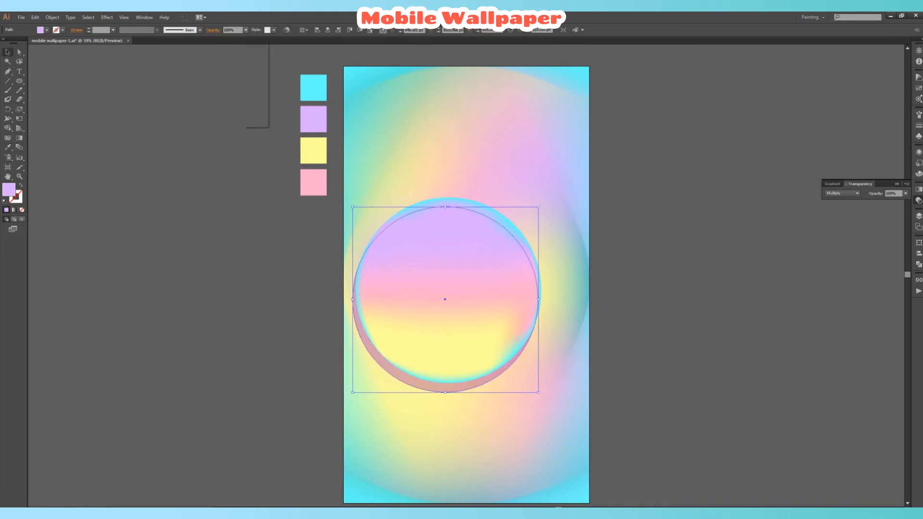
{"action": "left_click", "coordinate": [254, 55]}
{"action": "key", "text": "ctrl+shift+a"}
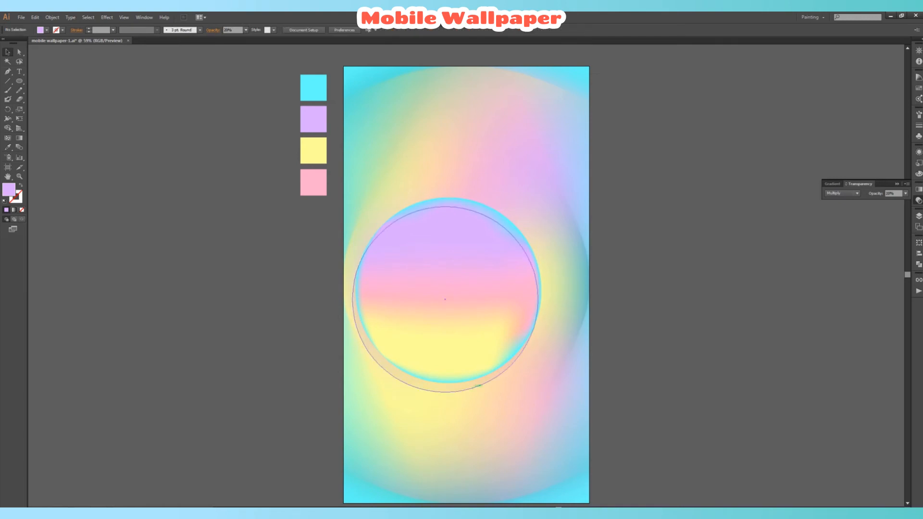
{"action": "left_click_drag", "start_coordinate": [476, 387], "coordinate": [478, 382]}
{"action": "key", "text": "ctrl+shift+a"}
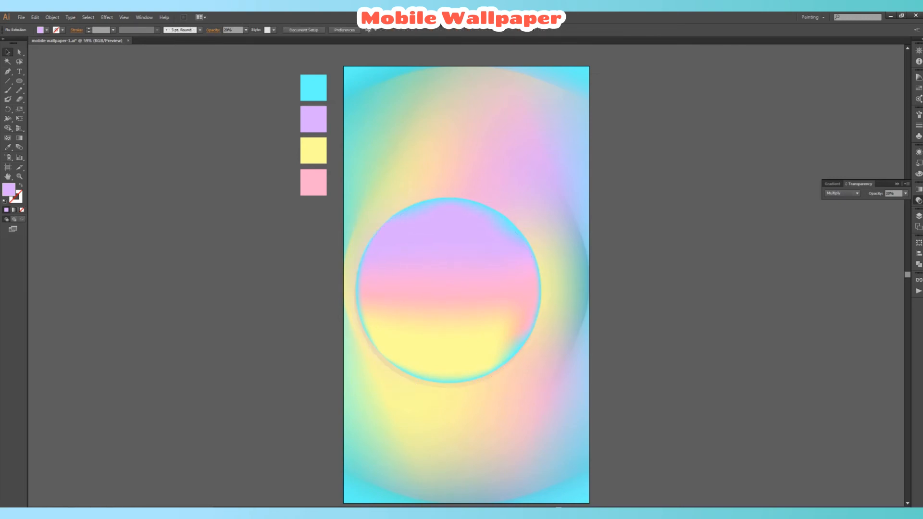
Select the mesh circle and its shadow in Layer 4 and group them.
{"action": "left_click", "coordinate": [919, 216]}
{"action": "left_click", "coordinate": [809, 220]}
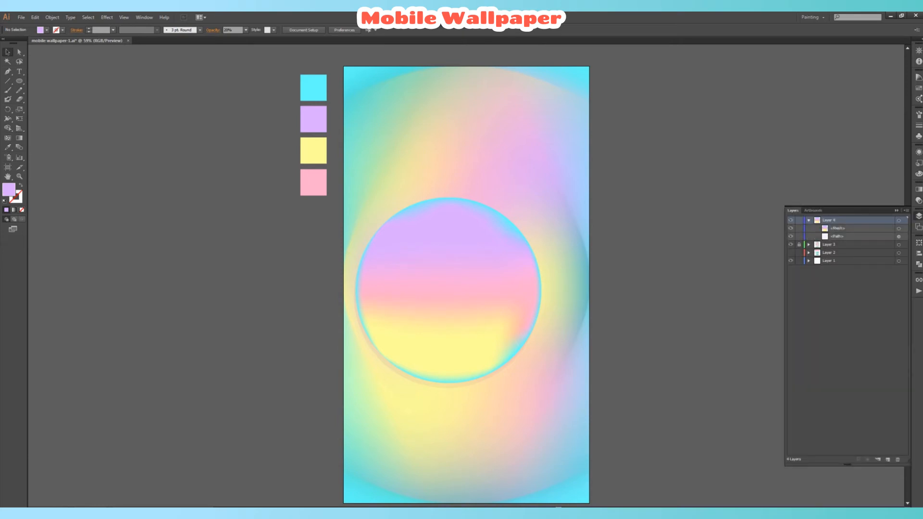
{"action": "left_click", "coordinate": [900, 228]}
{"action": "left_click", "coordinate": [899, 237], "text": "shift"}
{"action": "right_click", "coordinate": [717, 223]}
{"action": "left_click", "coordinate": [741, 262]}
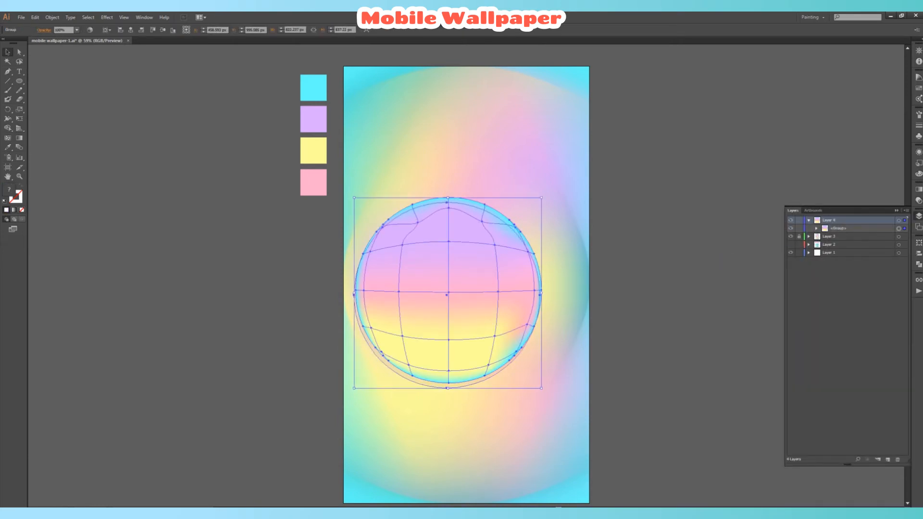
{"action": "left_click", "coordinate": [697, 267]}
Duplicate the circle group into the artboard's upper left area and scale the copy down to about half size.
{"action": "left_click_drag", "start_coordinate": [476, 288], "coordinate": [491, 163]}
{"action": "left_click_drag", "start_coordinate": [541, 261], "coordinate": [451, 168]}
{"action": "key", "text": "ctrl+shift+a"}
{"action": "left_click", "coordinate": [897, 211]}
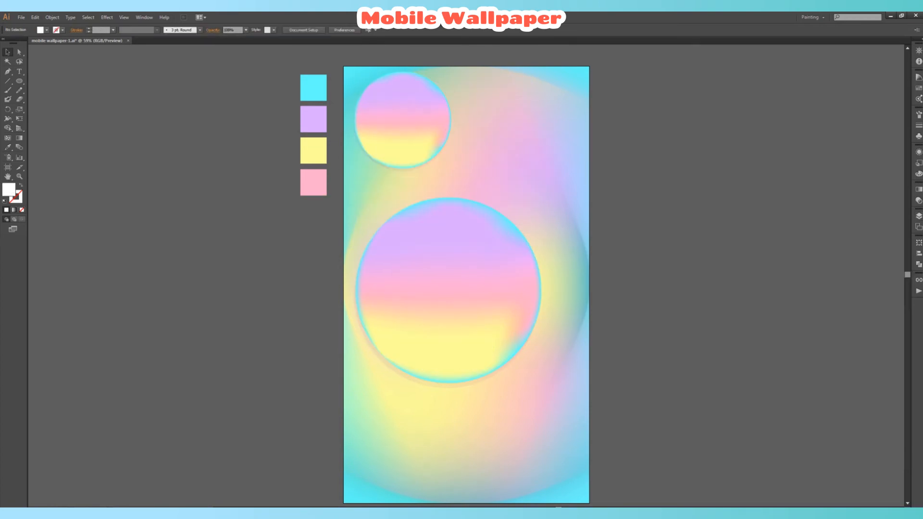
Shift the small circle slightly inward from the artboard's corner and rotate it about 90 degrees counterclockwise.
{"action": "left_click_drag", "start_coordinate": [410, 115], "coordinate": [416, 127]}
{"action": "left_click_drag", "start_coordinate": [462, 80], "coordinate": [361, 86]}
{"action": "key", "text": "ctrl+shift+a"}
{"action": "left_click_drag", "start_coordinate": [410, 130], "coordinate": [411, 131]}
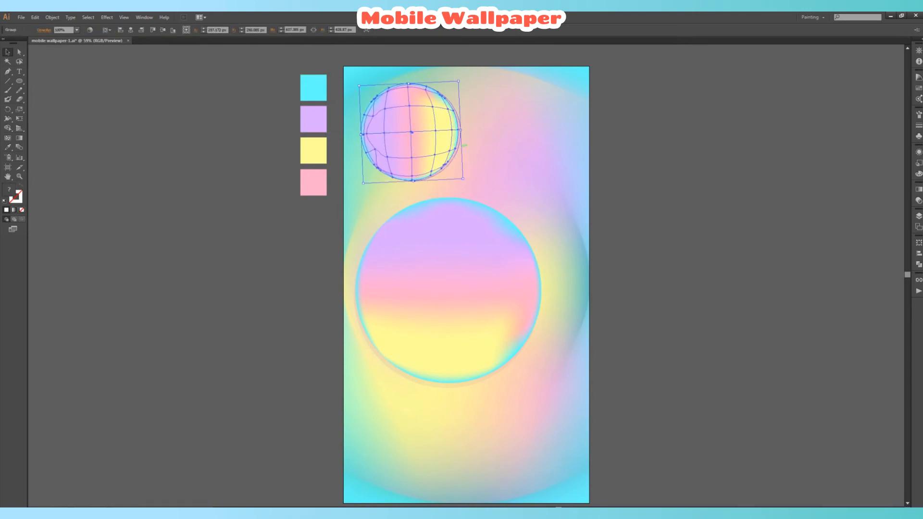
Colour the small circle's centre mesh point with the cyan swatch and move its mesh points to distort the gradient.
{"action": "key", "text": "a"}
{"action": "key", "text": "ctrl+shift+a"}
{"action": "left_click", "coordinate": [411, 131]}
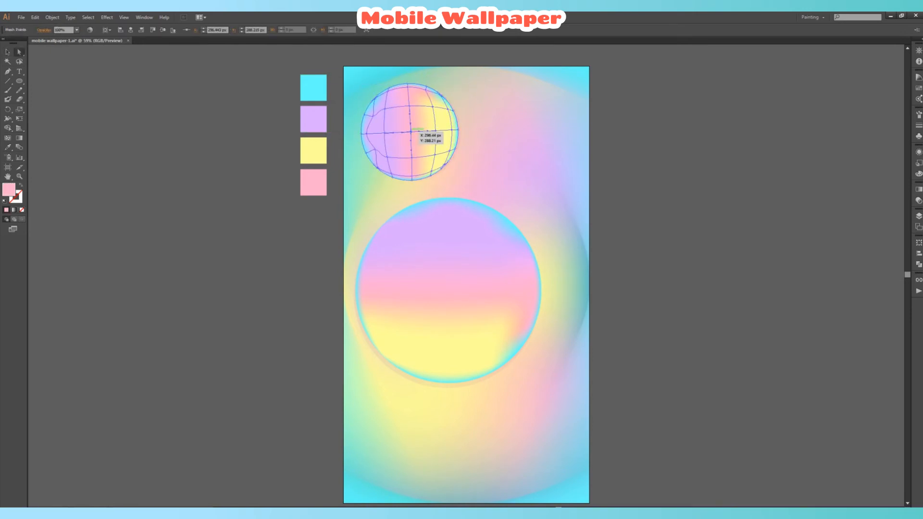
{"action": "key", "text": "i"}
{"action": "left_click", "coordinate": [313, 88]}
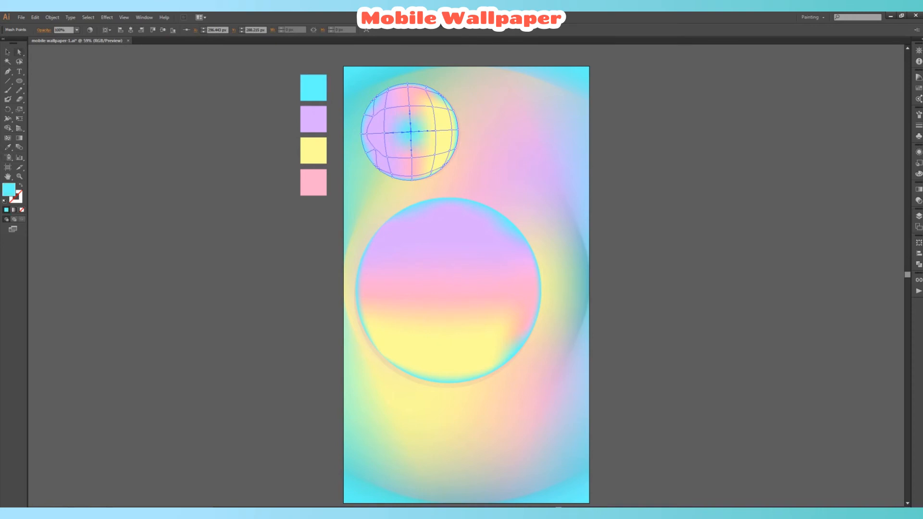
{"action": "key", "text": "a"}
{"action": "left_click_drag", "start_coordinate": [411, 131], "coordinate": [428, 115]}
{"action": "key", "text": "ctrl+shift+a"}
{"action": "key", "text": "ctrl+shift+a"}
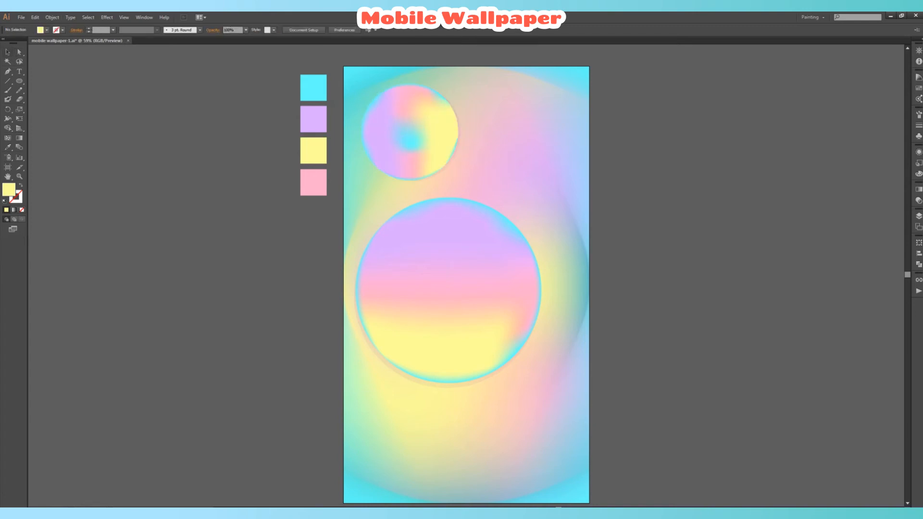
Ungroup the small circle and shift its mesh up and left to expose the shadow beneath it.
{"action": "key", "text": "v"}
{"action": "right_click", "coordinate": [451, 143]}
{"action": "left_click", "coordinate": [476, 192]}
{"action": "key", "text": "ctrl+shift+a"}
{"action": "mouse_move", "coordinate": [437, 133]}
{"action": "left_mouse_down"}
{"action": "mouse_move", "coordinate": [453, 153]}
{"action": "mouse_move", "coordinate": [432, 132]}
{"action": "left_mouse_up"}
{"action": "key", "text": "ctrl+shift+a"}
Set the small circle's shadow opacity to 30% and move the mesh back down, leaving a thin shadow edge.
{"action": "left_click", "coordinate": [419, 183]}
{"action": "left_click", "coordinate": [246, 30]}
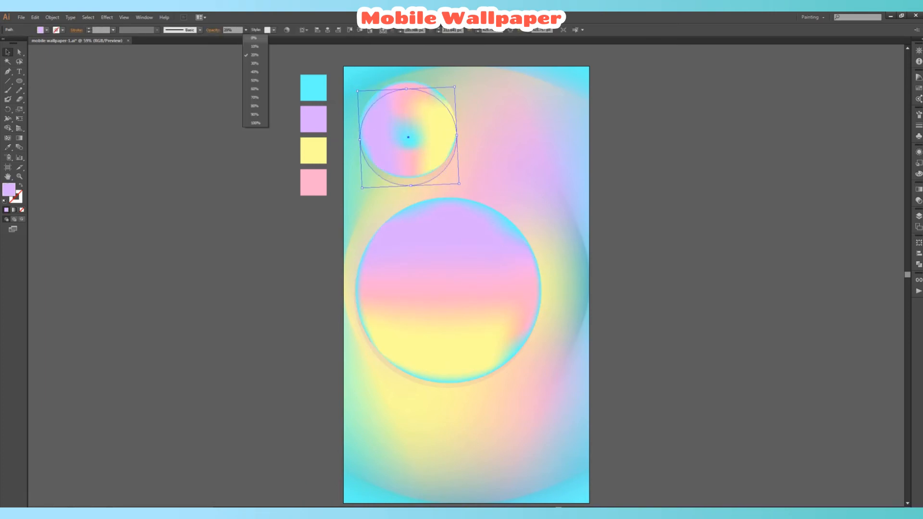
{"action": "left_click", "coordinate": [255, 63]}
{"action": "key", "text": "ctrl+shift+a"}
{"action": "left_click_drag", "start_coordinate": [432, 130], "coordinate": [431, 134]}
{"action": "key", "text": "ctrl+shift+a"}
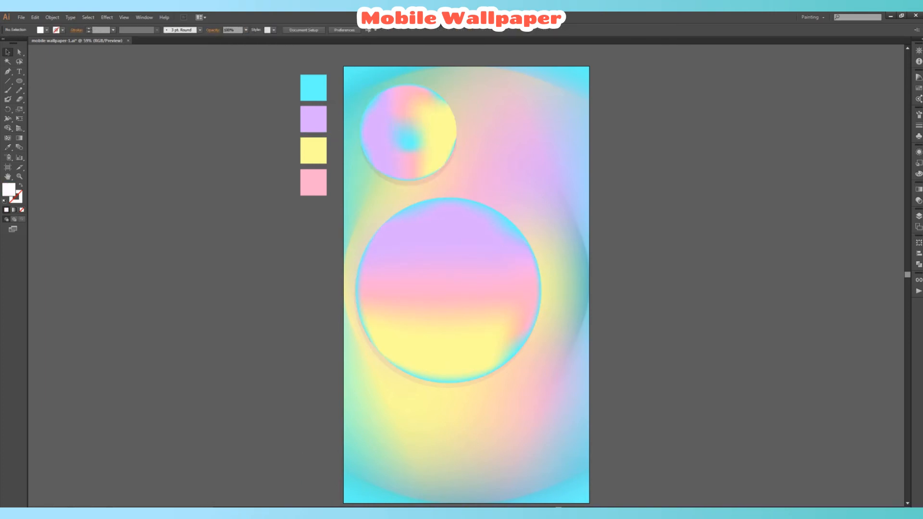
Duplicate the small mesh circle over the large circle's top, enlarge the copy slightly and rotate it about 45 degrees clockwise.
{"action": "left_click", "coordinate": [448, 291]}
{"action": "key", "text": "ctrl+shift+a"}
{"action": "left_click_drag", "start_coordinate": [431, 134], "coordinate": [493, 148]}
{"action": "left_click_drag", "start_coordinate": [510, 183], "coordinate": [528, 266]}
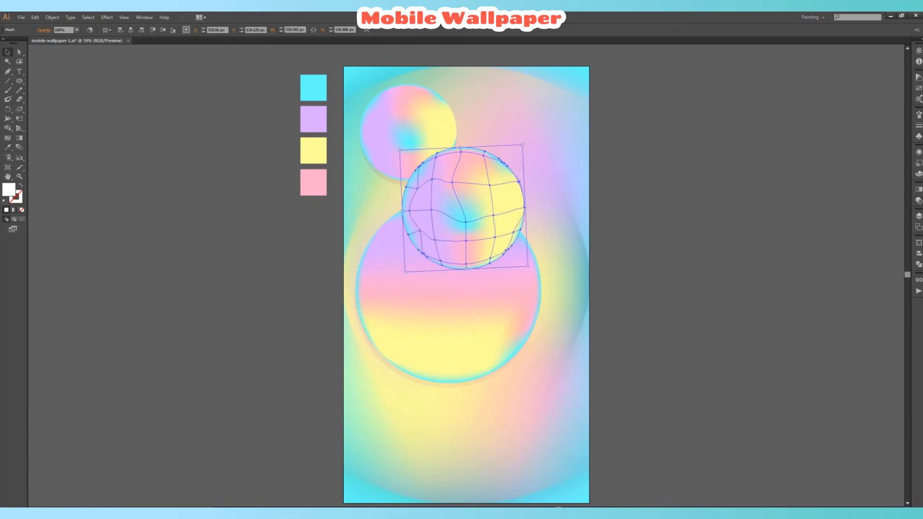
{"action": "left_click_drag", "start_coordinate": [533, 144], "coordinate": [576, 216]}
{"action": "left_click", "coordinate": [621, 215]}
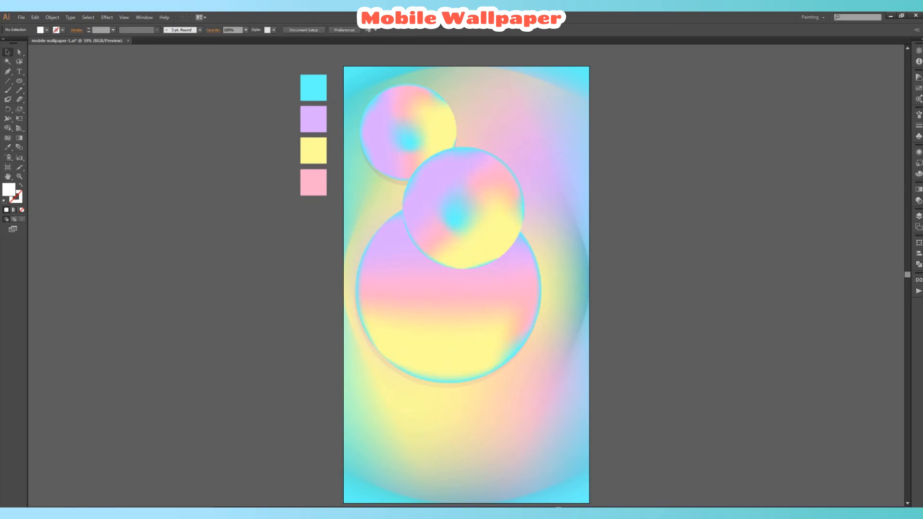
Draw a shadow ellipse over the medium mesh circle, about the same size, and colour it with the purple swatch.
{"action": "left_click", "coordinate": [499, 213]}
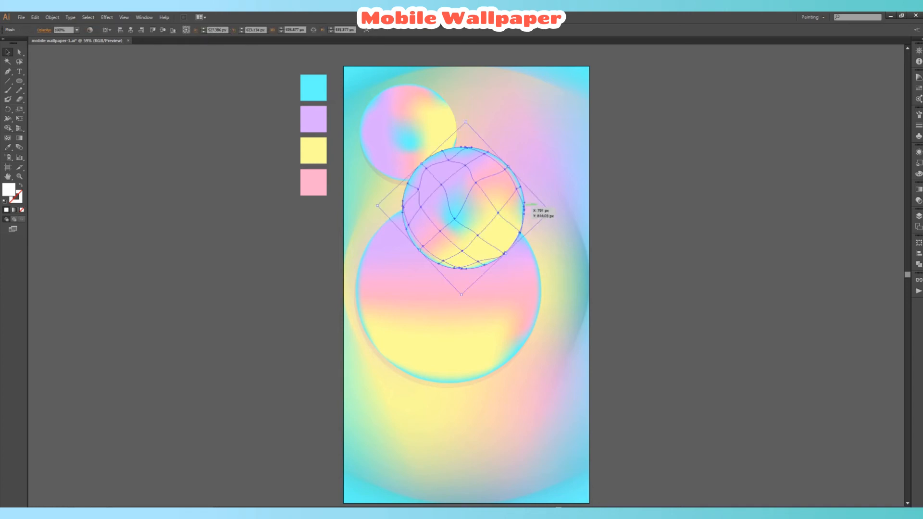
{"action": "key", "text": "l"}
{"action": "left_click_drag", "start_coordinate": [454, 206], "coordinate": [517, 267]}
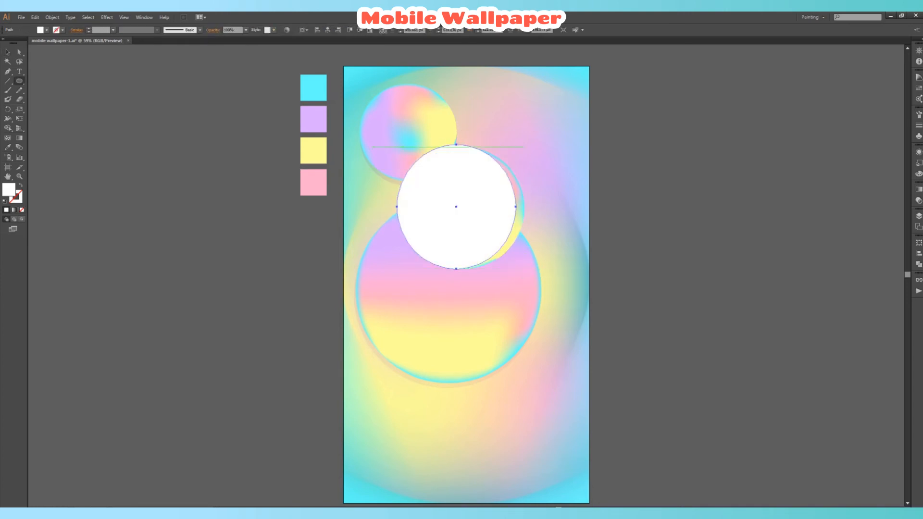
{"action": "key", "text": "i"}
{"action": "left_click", "coordinate": [314, 118]}
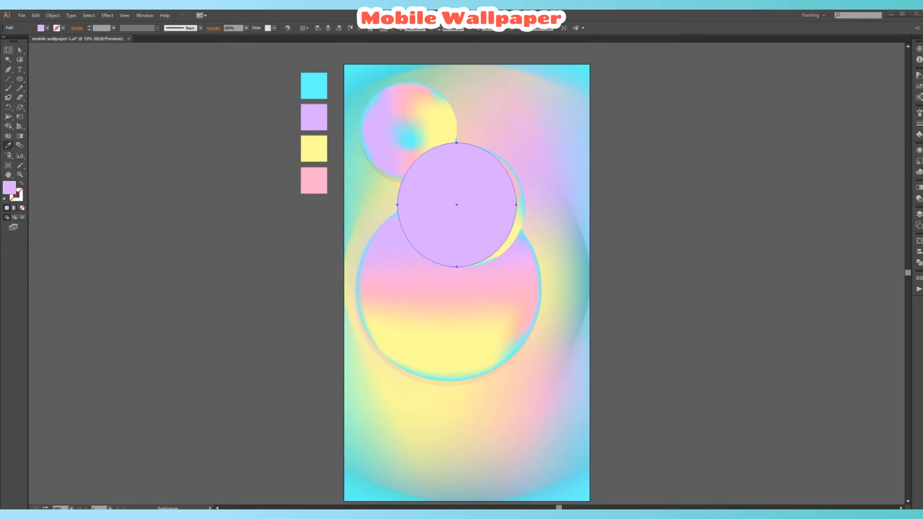
Set the purple ellipse's opacity to 30% and bring the medium mesh circle to the front of it.
{"action": "key", "text": "v"}
{"action": "left_click", "coordinate": [246, 28]}
{"action": "left_click", "coordinate": [254, 118]}
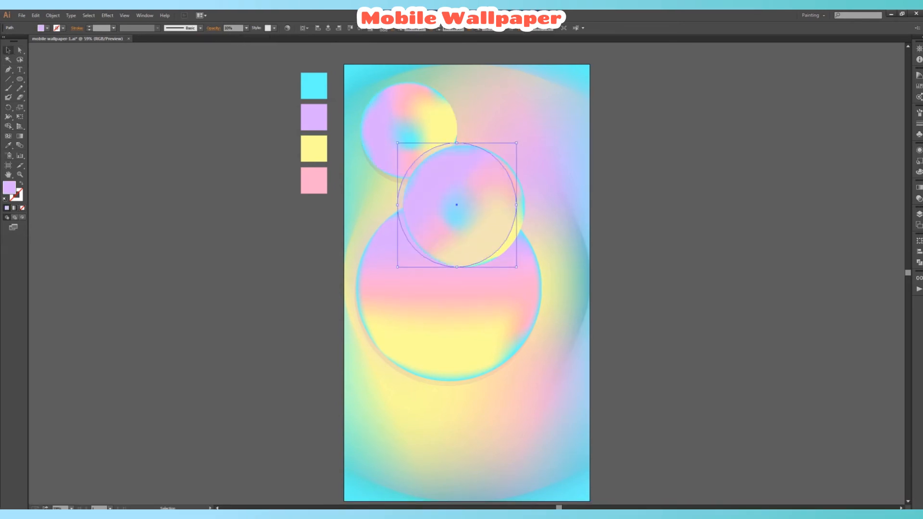
{"action": "right_click", "coordinate": [526, 204]}
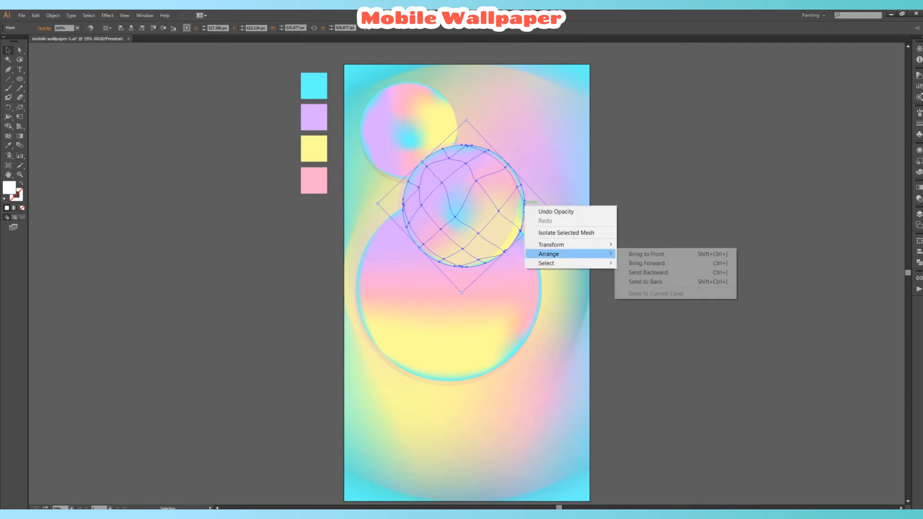
{"action": "left_click", "coordinate": [639, 255]}
{"action": "left_click", "coordinate": [448, 260]}
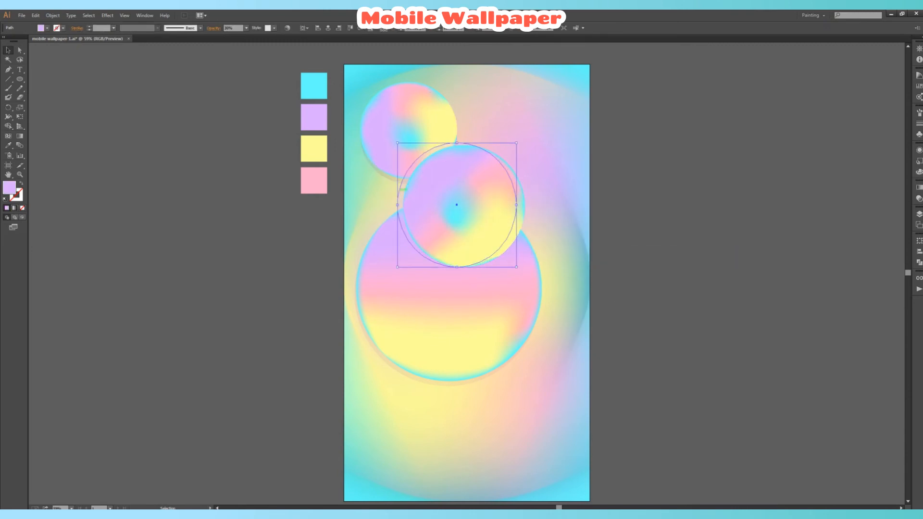
Move the medium circle's purple shadow ellipse slightly down and to the right and set its blend mode to Multiply.
{"action": "left_click_drag", "start_coordinate": [405, 191], "coordinate": [413, 201]}
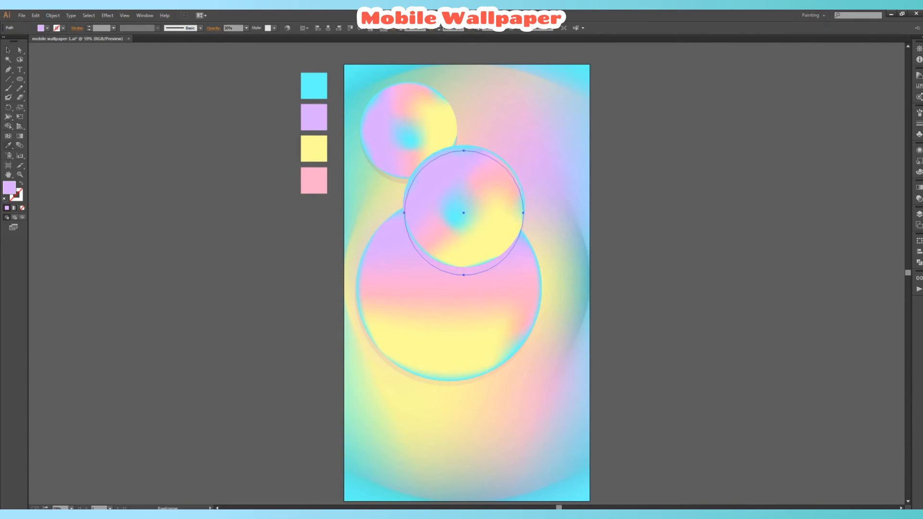
{"action": "key", "text": "i"}
{"action": "left_click", "coordinate": [919, 198]}
{"action": "left_click", "coordinate": [843, 192]}
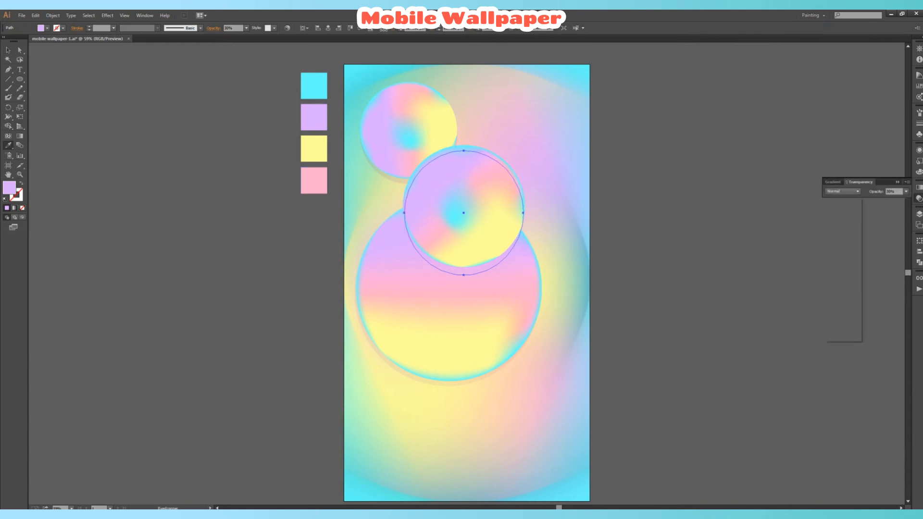
{"action": "left_click", "coordinate": [841, 219]}
{"action": "key", "text": "v"}
{"action": "key", "text": "ctrl+shift+a"}
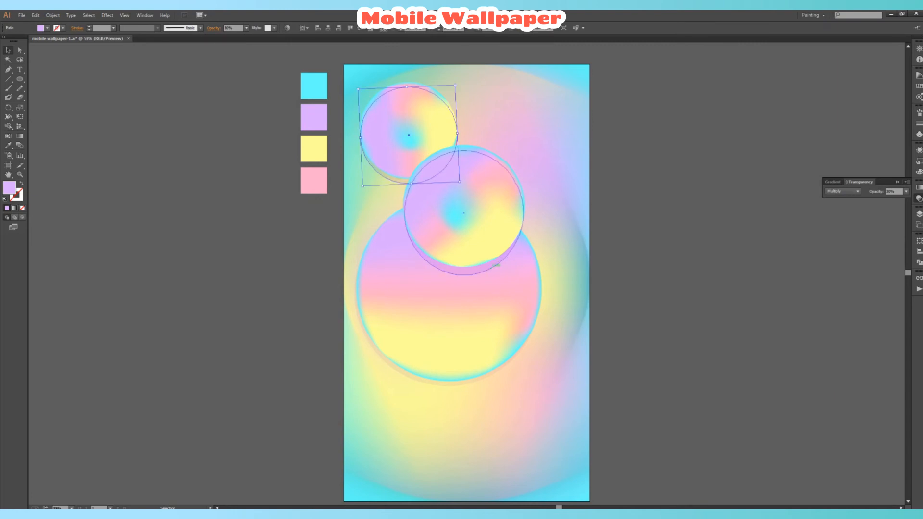
Recolour the cyan centre mesh point of the medium circle with the pink swatch.
{"action": "left_click", "coordinate": [465, 263]}
{"action": "left_click", "coordinate": [464, 235]}
{"action": "left_click", "coordinate": [20, 50]}
{"action": "left_click", "coordinate": [455, 217]}
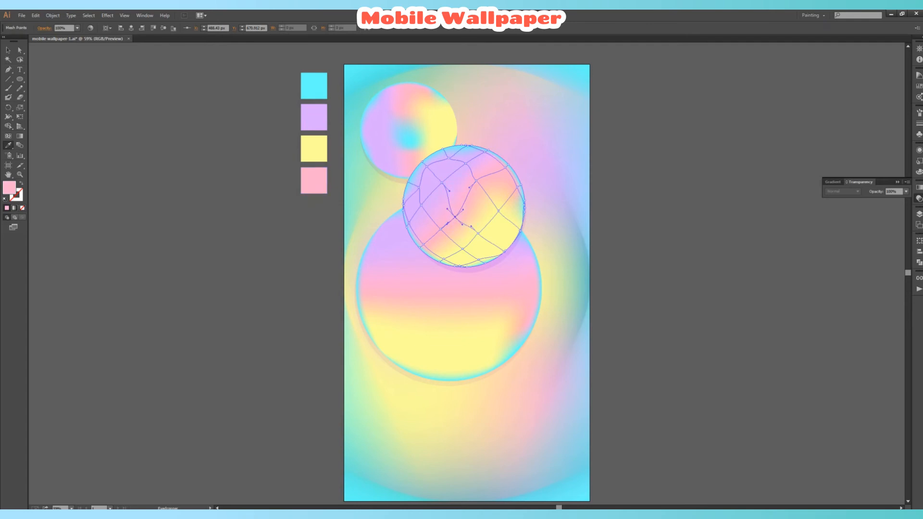
{"action": "key", "text": "a"}
{"action": "key", "text": "ctrl+shift+a"}
Rotate the medium mesh circle about 90 degrees clockwise.
{"action": "key", "text": "v"}
{"action": "left_click", "coordinate": [464, 216]}
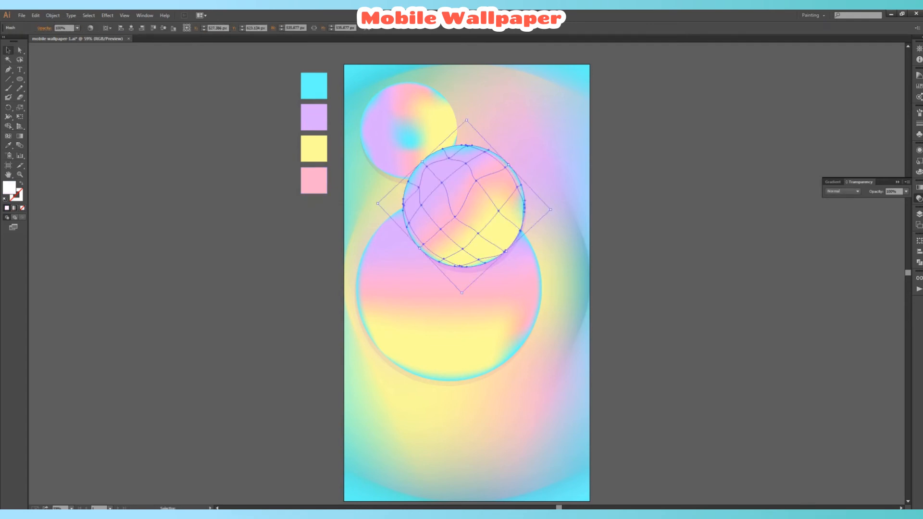
{"action": "left_click_drag", "start_coordinate": [554, 208], "coordinate": [469, 274]}
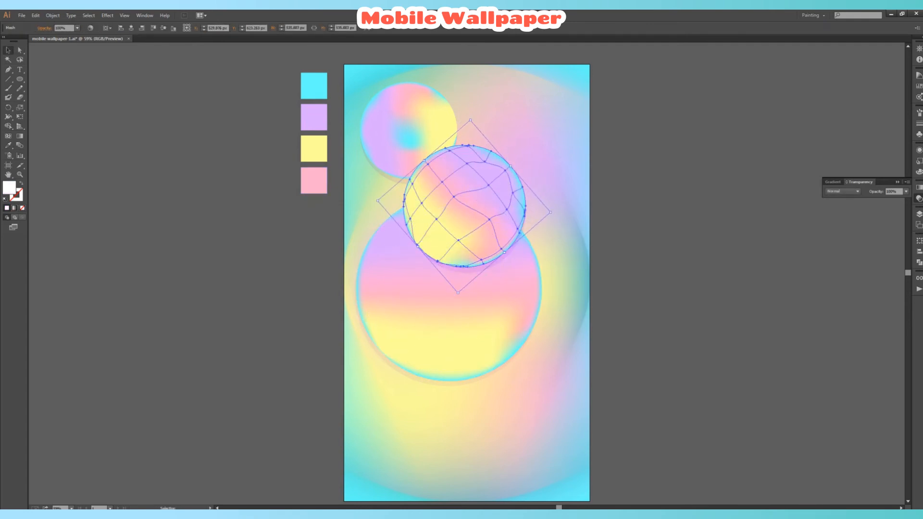
Recolour the cyan centre mesh point of the upper-left small circle with the pink swatch.
{"action": "key", "text": "a"}
{"action": "left_click", "coordinate": [410, 140]}
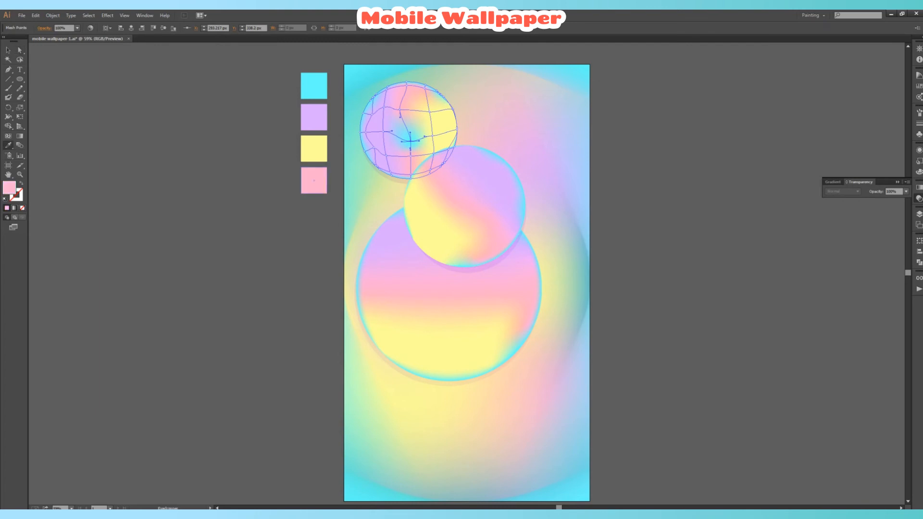
{"action": "left_click", "coordinate": [8, 50]}
{"action": "key", "text": "ctrl+shift+a"}
{"action": "left_click", "coordinate": [464, 207]}
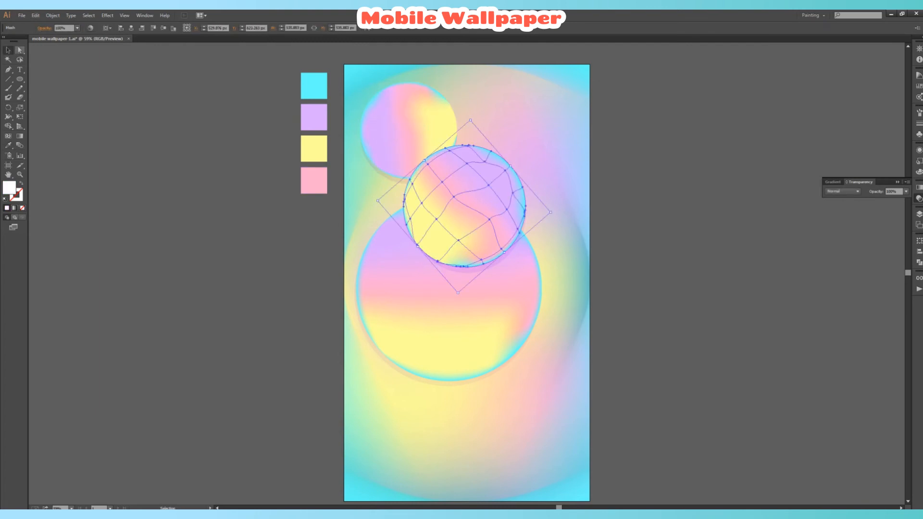
{"action": "key", "text": "a"}
{"action": "key", "text": "ctrl+shift+a"}
{"action": "key", "text": "v"}
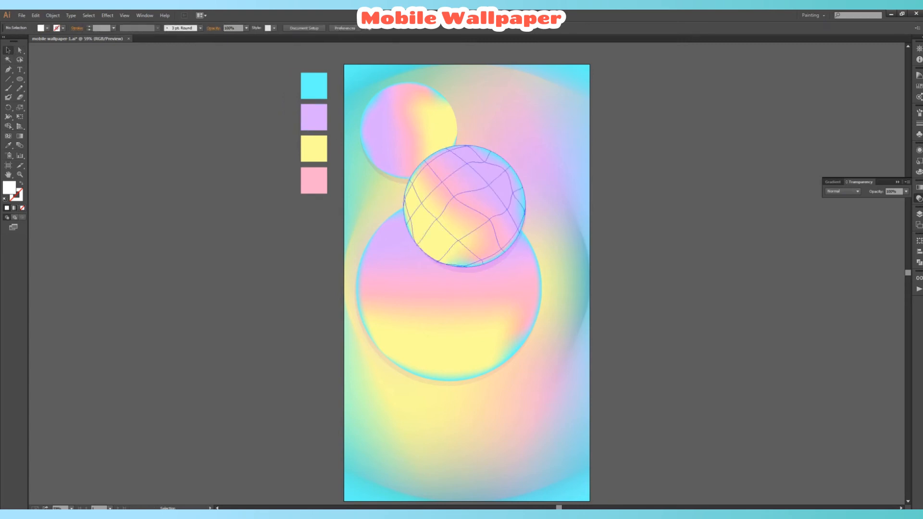
Select only the shadow ellipse inside the large circle's group and set its opacity to 30%.
{"action": "left_click", "coordinate": [408, 128]}
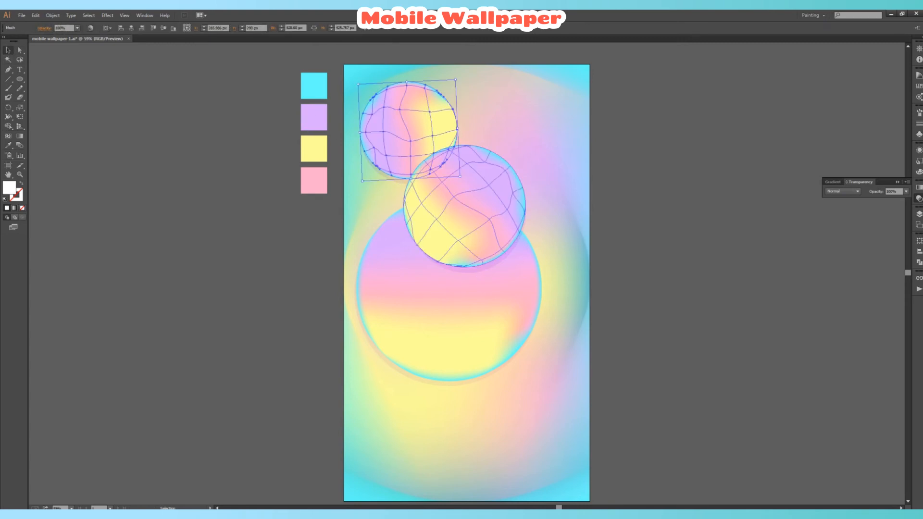
{"action": "left_click", "coordinate": [464, 211]}
{"action": "left_click", "coordinate": [447, 327]}
{"action": "left_click", "coordinate": [20, 49]}
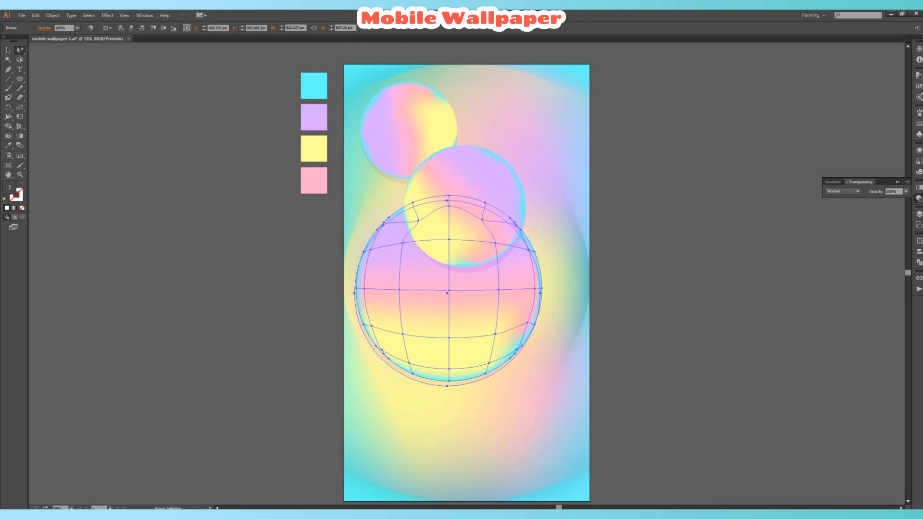
{"action": "left_click", "coordinate": [424, 379], "text": "alt"}
{"action": "left_click", "coordinate": [246, 28]}
{"action": "left_click", "coordinate": [255, 62]}
{"action": "key", "text": "ctrl+shift+a"}
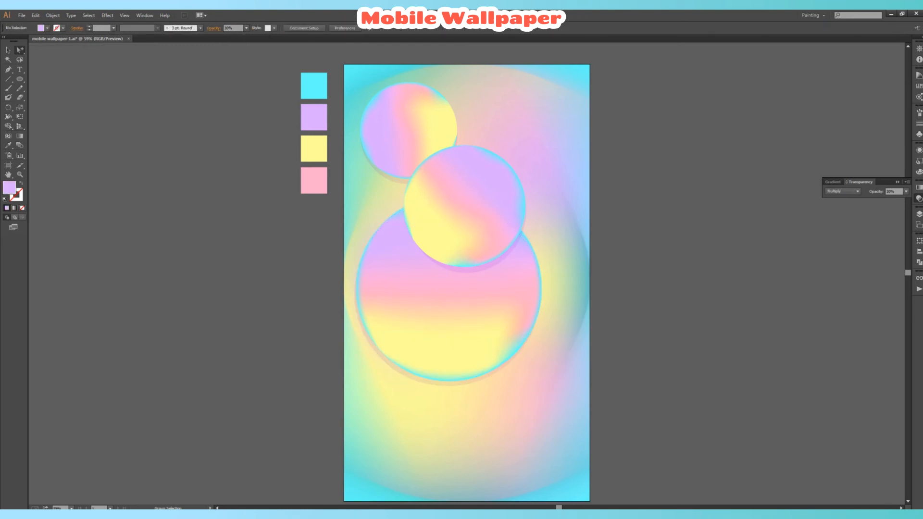
Duplicate the medium mesh circle with its shadow, shrink the copy to under half size and place it near the artboard's upper-right corner.
{"action": "left_click", "coordinate": [464, 207]}
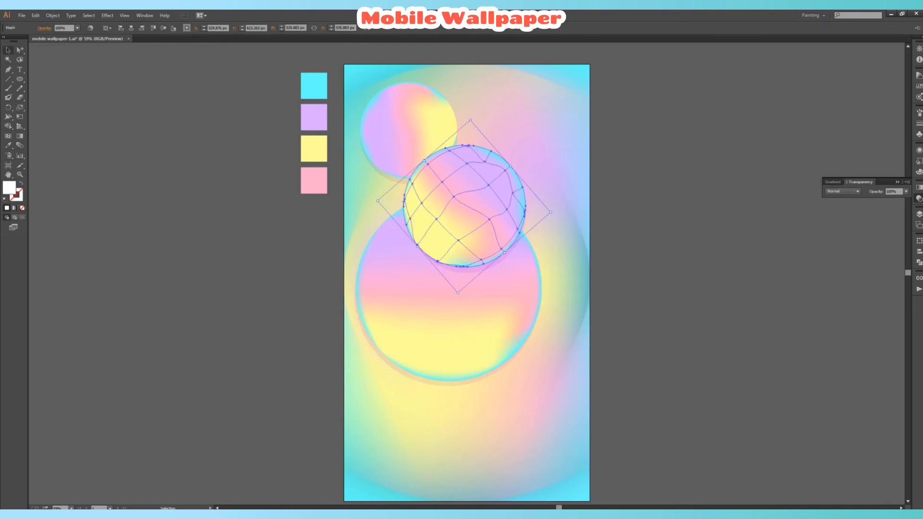
{"action": "left_click_drag", "start_coordinate": [587, 188], "coordinate": [535, 147]}
{"action": "left_click_drag", "start_coordinate": [532, 209], "coordinate": [559, 137]}
{"action": "left_click", "coordinate": [553, 159]}
{"action": "left_click", "coordinate": [553, 127]}
{"action": "left_click", "coordinate": [606, 158]}
Slightly enlarge the shadow ellipses behind the upper-left circle, the medium circle and the tiny upper-right circle.
{"action": "left_click", "coordinate": [380, 172]}
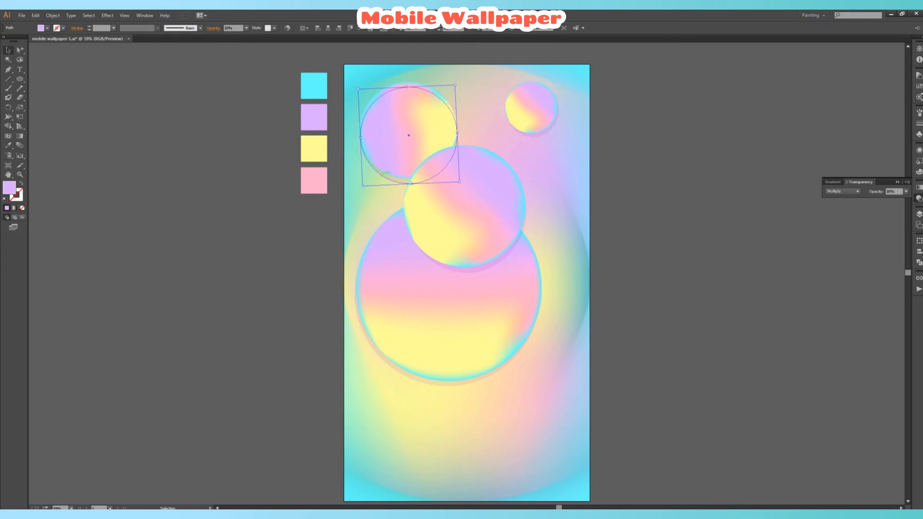
{"action": "left_click_drag", "start_coordinate": [363, 186], "coordinate": [359, 188]}
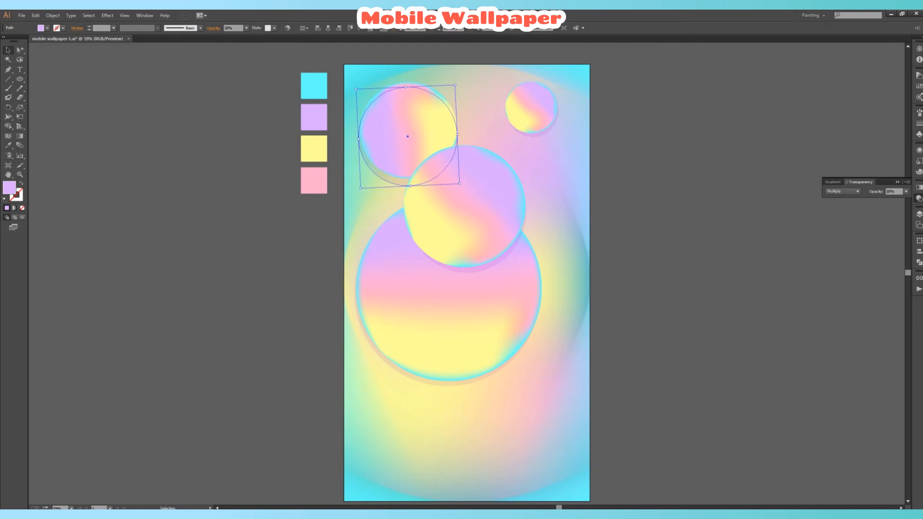
{"action": "left_click", "coordinate": [328, 217]}
{"action": "left_click", "coordinate": [474, 270]}
{"action": "left_click_drag", "start_coordinate": [528, 273], "coordinate": [530, 276]}
{"action": "left_click", "coordinate": [609, 284]}
{"action": "left_click_drag", "start_coordinate": [554, 122], "coordinate": [530, 131]}
{"action": "left_click", "coordinate": [607, 120]}
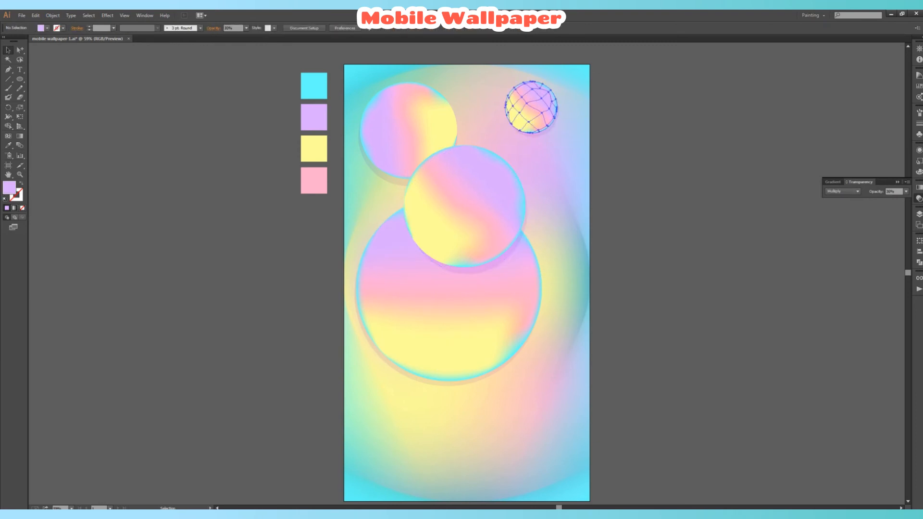
{"action": "left_click", "coordinate": [534, 111]}
{"action": "left_click", "coordinate": [607, 130]}
{"action": "left_click_drag", "start_coordinate": [20, 50], "coordinate": [50, 50]}
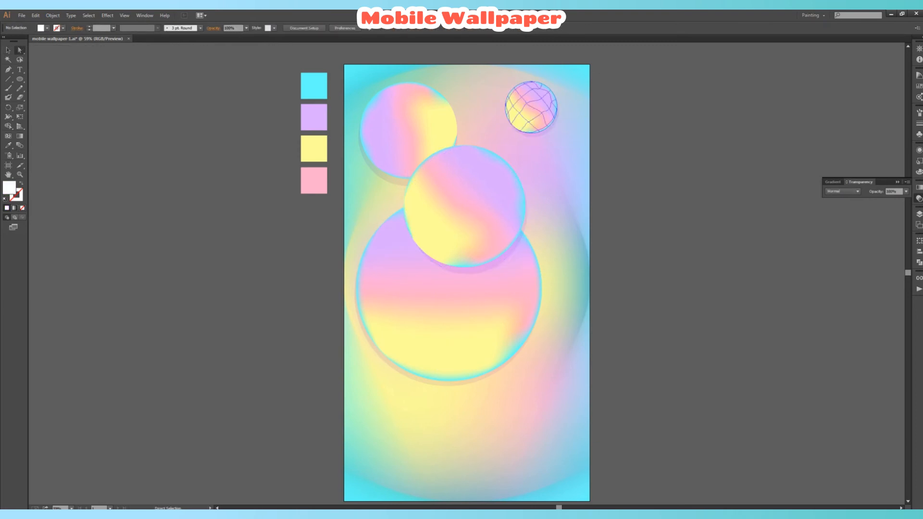
{"action": "left_click", "coordinate": [519, 113]}
{"action": "left_click", "coordinate": [607, 125]}
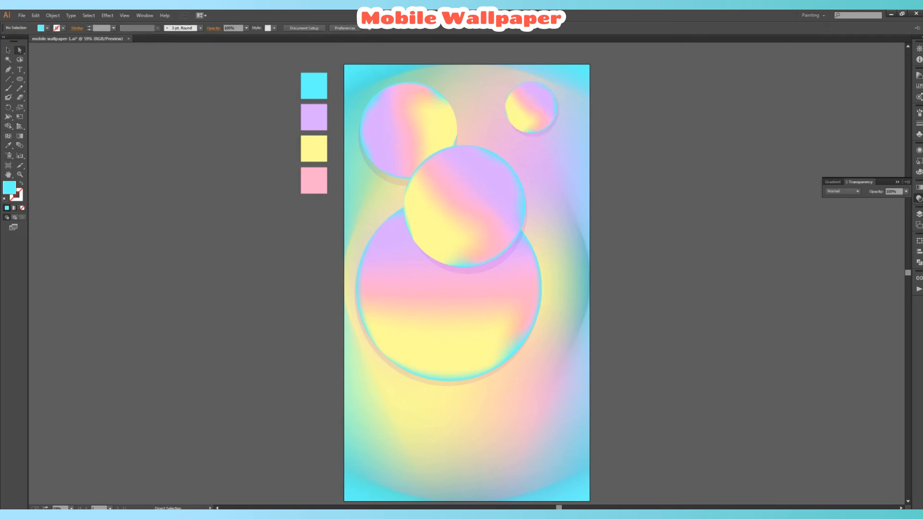
Rotate the tiny upper-right mesh circle counter-clockwise so its yellow area sits at the bottom.
{"action": "left_click", "coordinate": [8, 50]}
{"action": "left_click", "coordinate": [533, 108]}
{"action": "mouse_move", "coordinate": [533, 68]}
{"action": "left_mouse_down"}
{"action": "mouse_move", "coordinate": [547, 69]}
{"action": "mouse_move", "coordinate": [515, 70]}
{"action": "left_mouse_up"}
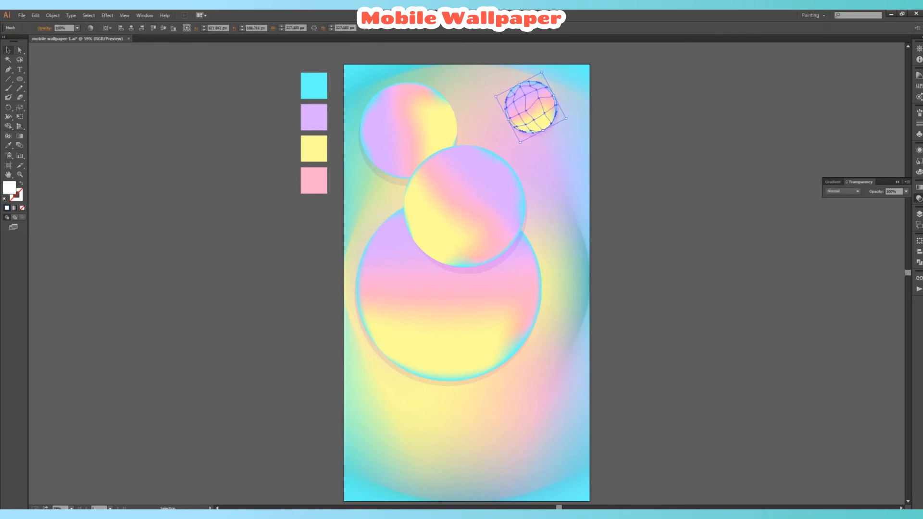
{"action": "left_click", "coordinate": [607, 120]}
Try the yellow swatch colour with Multiply blending on the tiny upper-right circle's shadow.
{"action": "left_click", "coordinate": [548, 129]}
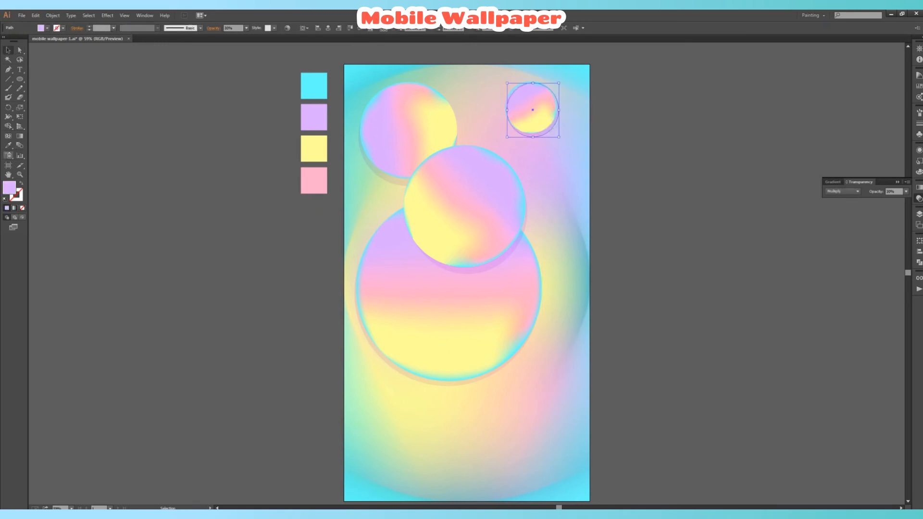
{"action": "key", "text": "i"}
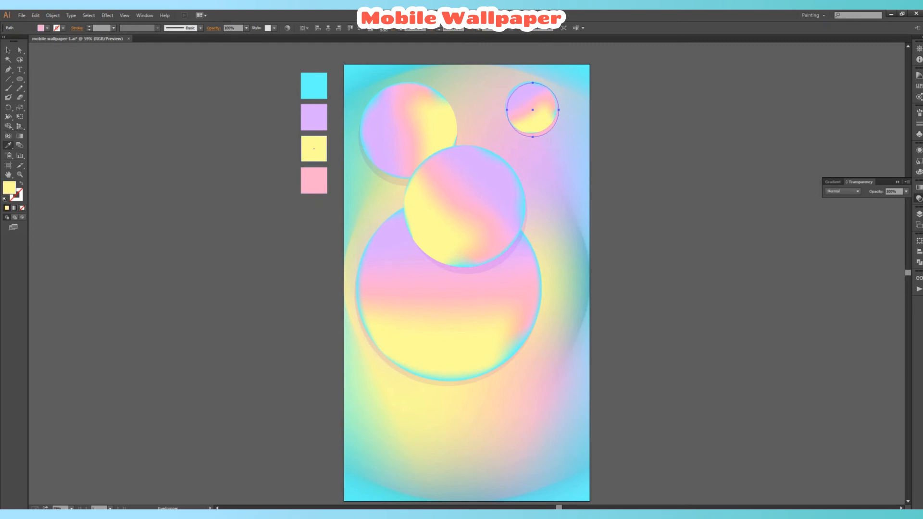
{"action": "left_click", "coordinate": [314, 149]}
{"action": "left_click", "coordinate": [843, 191]}
{"action": "left_click", "coordinate": [840, 219]}
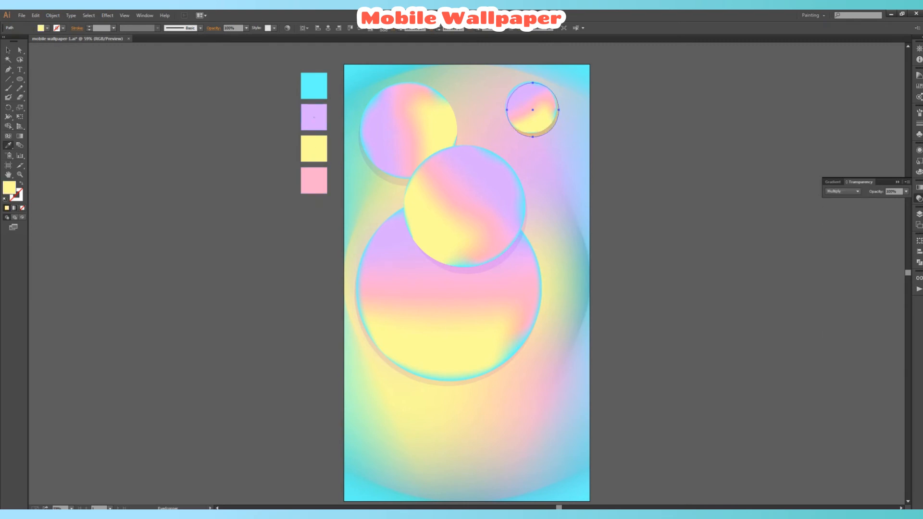
Recolour the tiny upper-right circle's shadow with the purple swatch, using Multiply blending and 30% opacity.
{"action": "left_click", "coordinate": [843, 192]}
{"action": "left_click", "coordinate": [840, 219]}
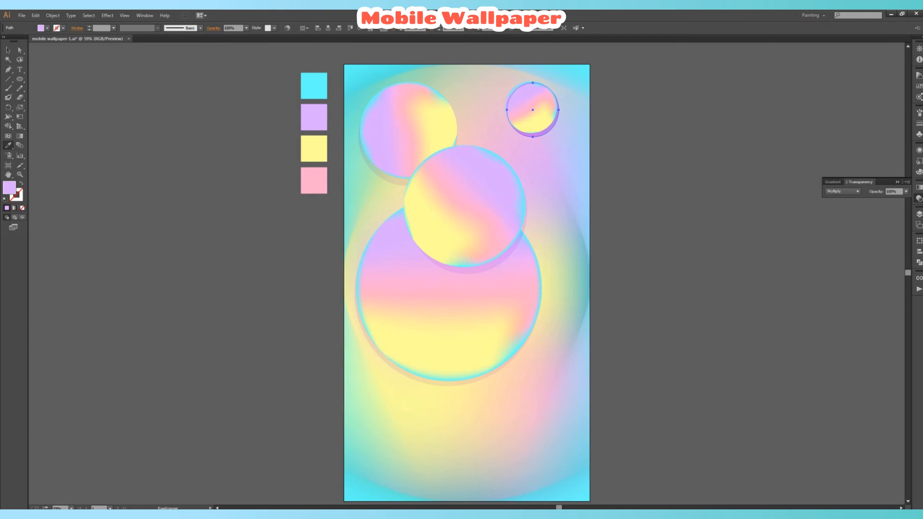
{"action": "left_click", "coordinate": [246, 28]}
{"action": "left_click", "coordinate": [256, 61]}
{"action": "left_click", "coordinate": [8, 50]}
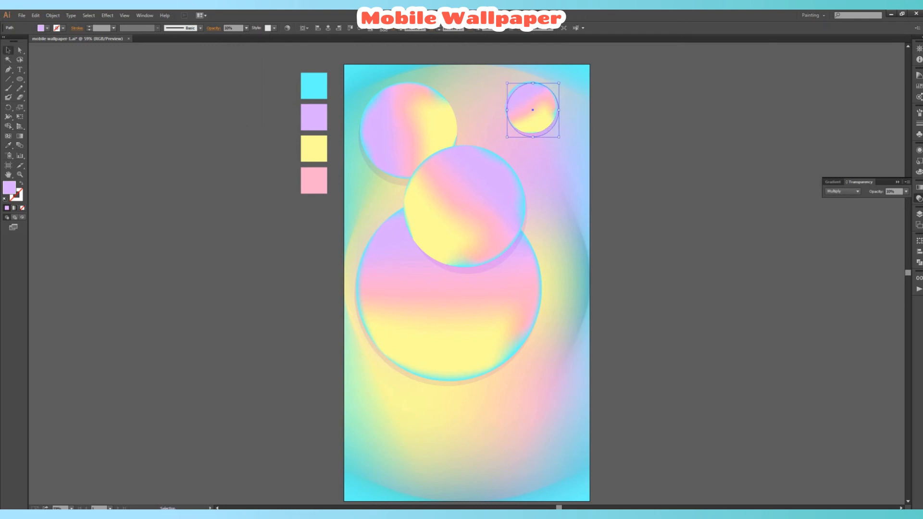
{"action": "left_click", "coordinate": [230, 154]}
Nudge the large circle's group slightly and move only its shadow ellipse a little further down.
{"action": "left_click", "coordinate": [460, 355]}
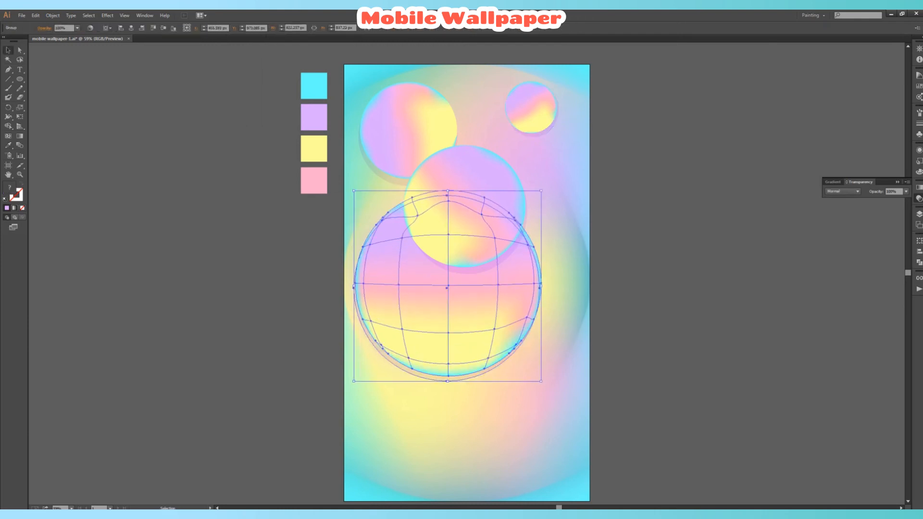
{"action": "key", "text": "a"}
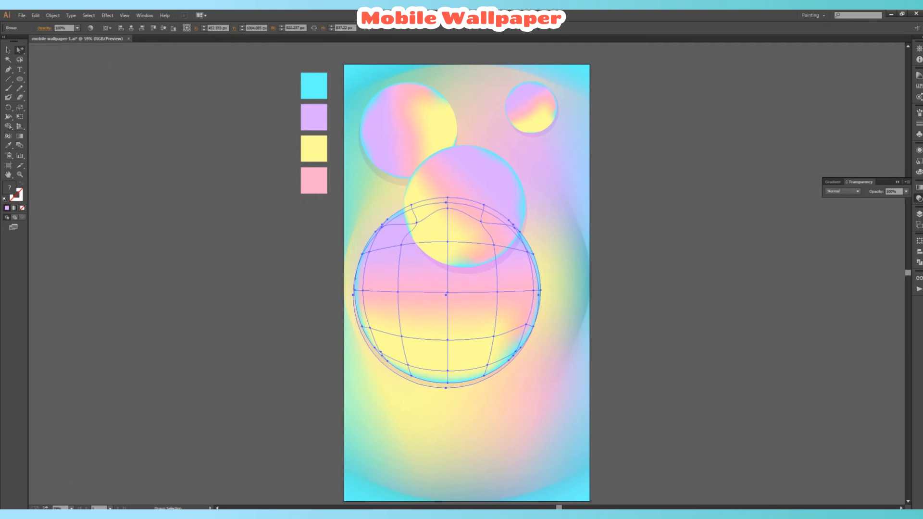
{"action": "key", "text": "ctrl+shift+a"}
{"action": "left_click_drag", "start_coordinate": [435, 386], "coordinate": [437, 390]}
{"action": "key", "text": "ctrl+shift+a"}
{"action": "scroll", "coordinate": [447, 307], "scroll_direction": "down", "scroll_amount": 1}
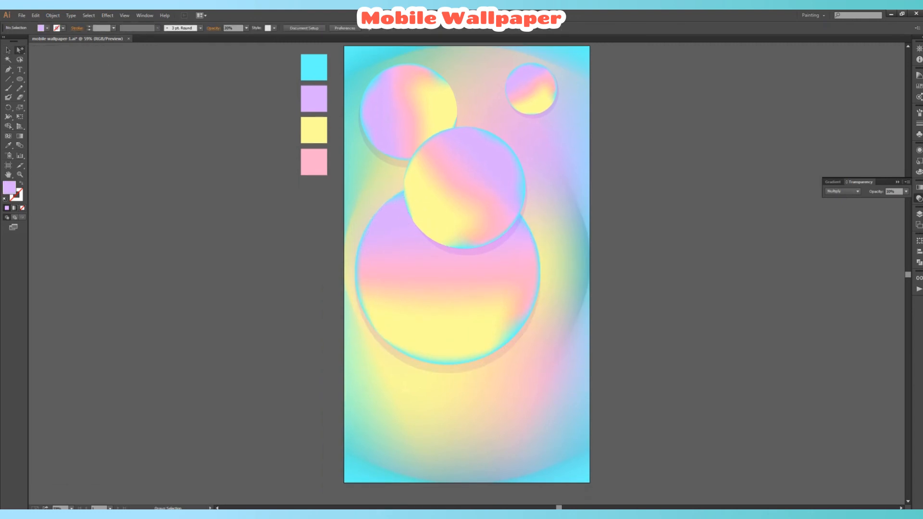
Duplicate the tiny upper-right circle with its shadow onto the centre of the medium circle and rotate the copy slightly counter-clockwise.
{"action": "left_click", "coordinate": [532, 89]}
{"action": "scroll", "coordinate": [532, 92], "scroll_direction": "up", "scroll_amount": 1}
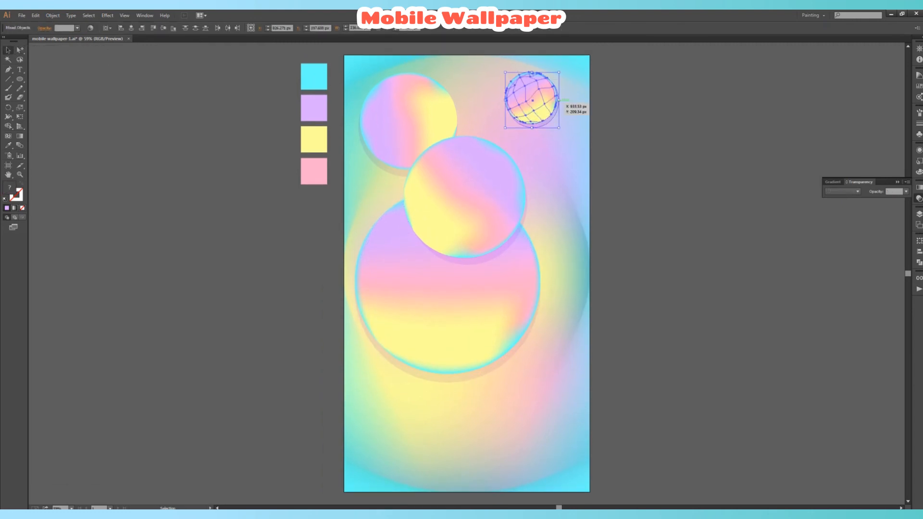
{"action": "left_click_drag", "start_coordinate": [532, 102], "coordinate": [467, 196]}
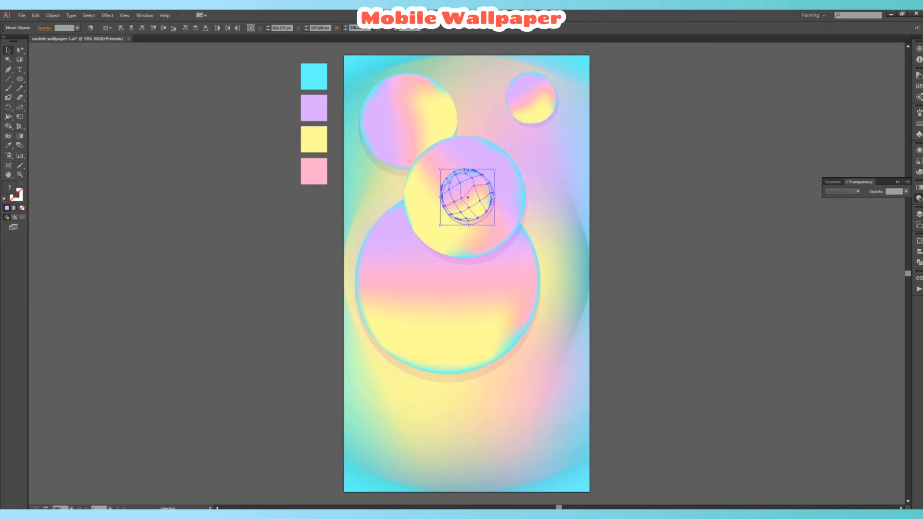
{"action": "mouse_move", "coordinate": [497, 166]}
{"action": "left_mouse_down"}
{"action": "mouse_move", "coordinate": [513, 197]}
{"action": "mouse_move", "coordinate": [491, 161]}
{"action": "left_mouse_up"}
{"action": "key", "text": "ctrl+shift+a"}
Enlarge the copied circle and its shadow slightly and shift them towards the medium circle's upper right.
{"action": "left_click", "coordinate": [474, 192]}
{"action": "key", "text": "ctrl+shift+a"}
{"action": "left_click", "coordinate": [470, 198]}
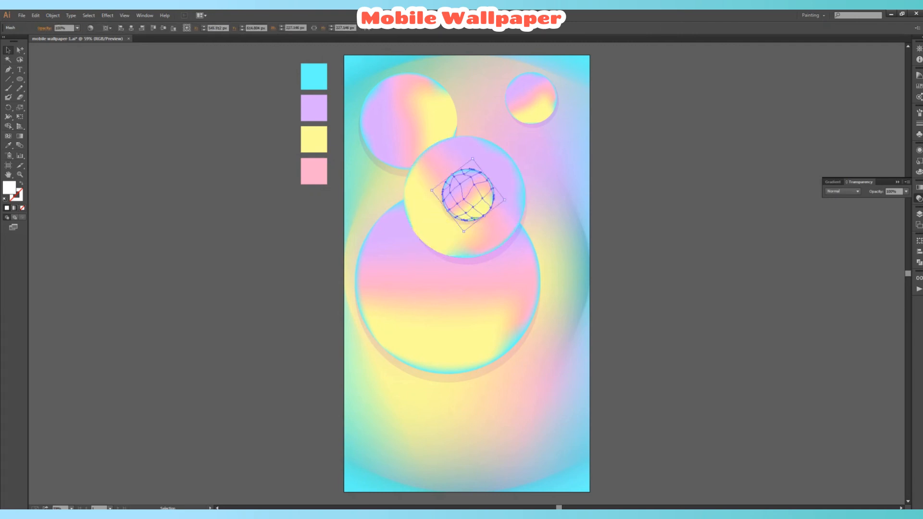
{"action": "left_click", "coordinate": [466, 223], "text": "shift"}
{"action": "left_click_drag", "start_coordinate": [467, 224], "coordinate": [468, 235]}
{"action": "left_click_drag", "start_coordinate": [476, 201], "coordinate": [488, 187]}
{"action": "key", "text": "ctrl+shift+a"}
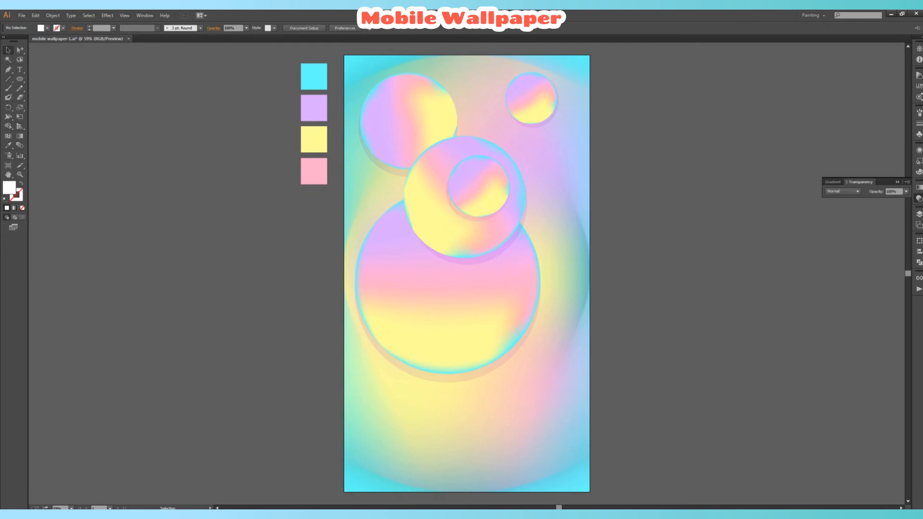
Copy the tiny and upper-left circles with their shadows to the artboard's lower part, rotating the tiny copy and slightly shrinking the other.
{"action": "left_click_drag", "start_coordinate": [539, 119], "coordinate": [544, 389]}
{"action": "key", "text": "ctrl+shift+a"}
{"action": "left_click_drag", "start_coordinate": [369, 180], "coordinate": [418, 388]}
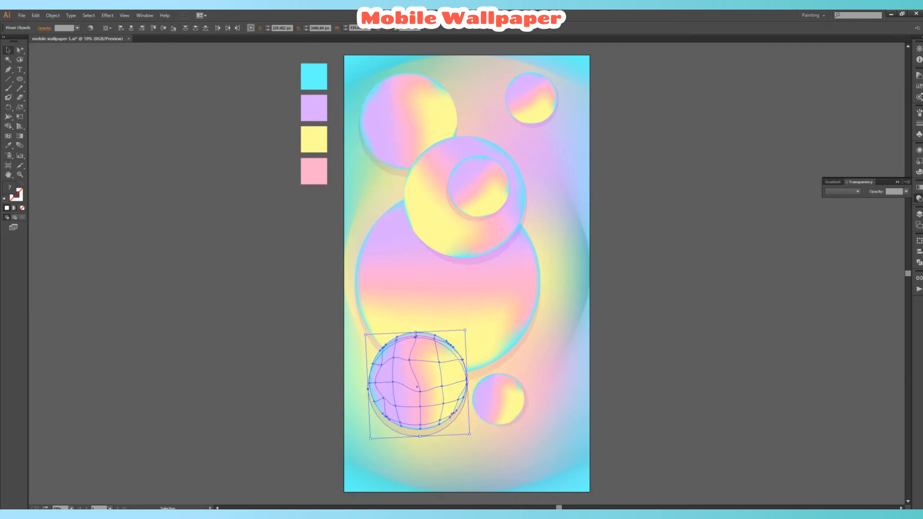
{"action": "left_click_drag", "start_coordinate": [470, 434], "coordinate": [468, 432]}
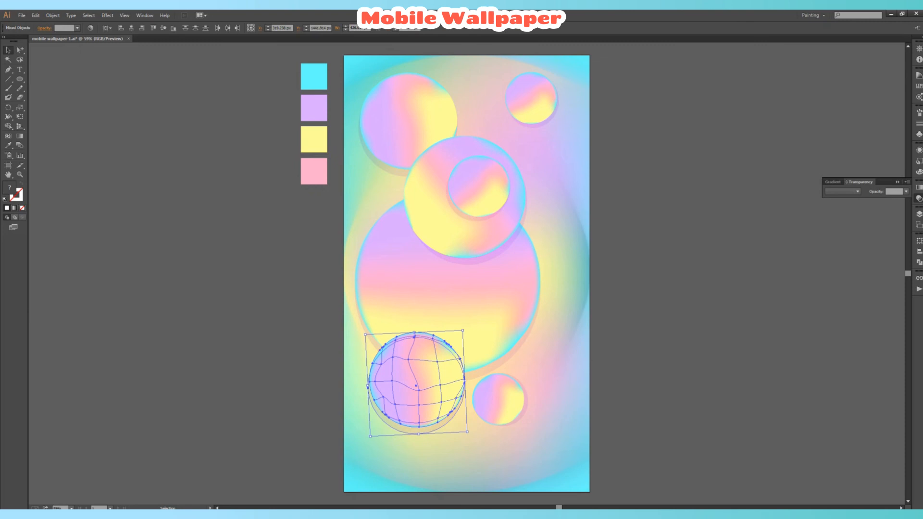
Duplicate the lower-left circle with its shadow over the large circle's right edge, shrink the copy slightly and rotate its mesh counter-clockwise.
{"action": "left_click_drag", "start_coordinate": [416, 384], "coordinate": [540, 303]}
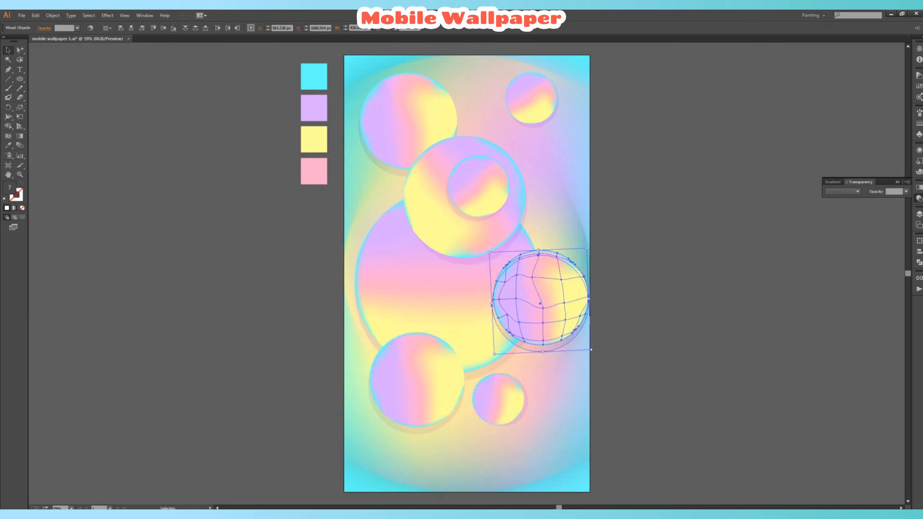
{"action": "left_click_drag", "start_coordinate": [592, 350], "coordinate": [565, 279]}
{"action": "left_click", "coordinate": [621, 308]}
{"action": "left_click_drag", "start_coordinate": [565, 294], "coordinate": [568, 308]}
{"action": "left_click", "coordinate": [621, 327]}
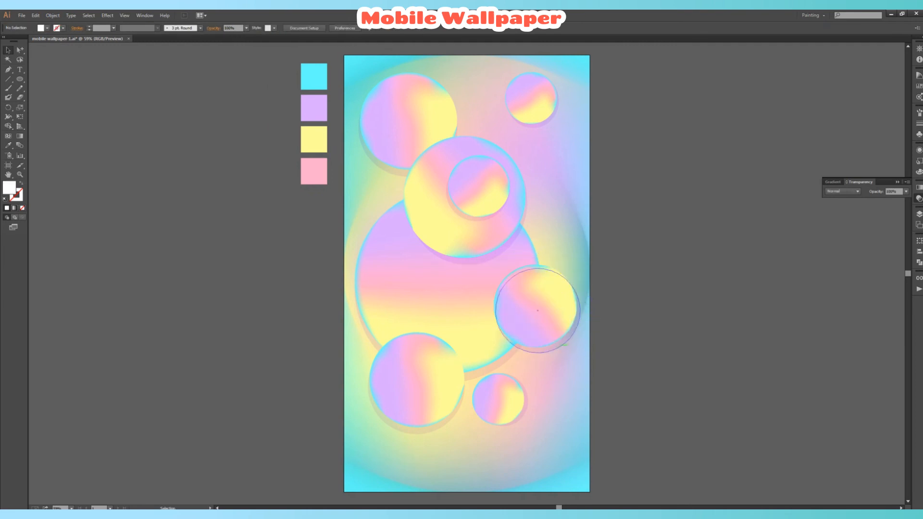
Place two reduced copies of the right circle's shadow in the artboard's lower area, the smaller one to the left of the larger.
{"action": "left_click_drag", "start_coordinate": [562, 345], "coordinate": [571, 470]}
{"action": "left_click_drag", "start_coordinate": [606, 445], "coordinate": [480, 434]}
{"action": "left_click_drag", "start_coordinate": [460, 468], "coordinate": [466, 442]}
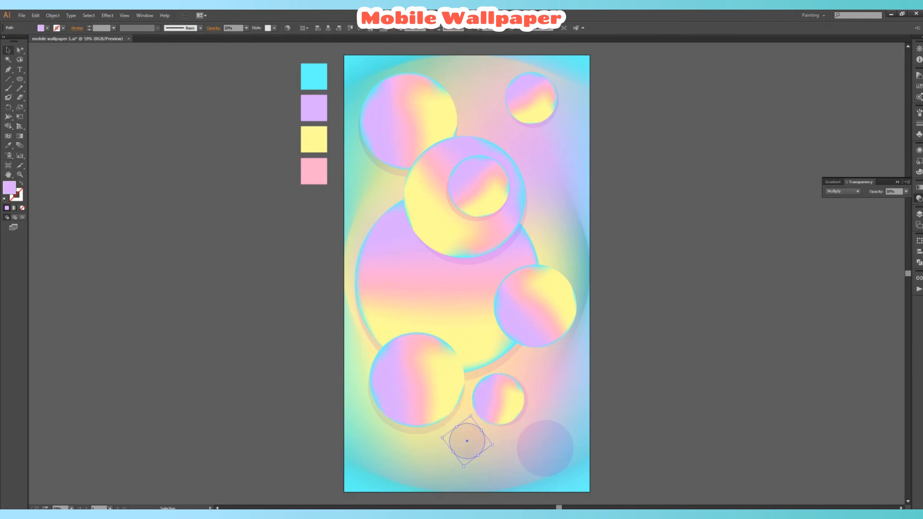
Reduce the opacity of the two loose shadow circles near the artboard's bottom, setting the larger one to 20%.
{"action": "left_click", "coordinate": [247, 28]}
{"action": "left_click", "coordinate": [255, 44]}
{"action": "key", "text": "ctrl+shift+a"}
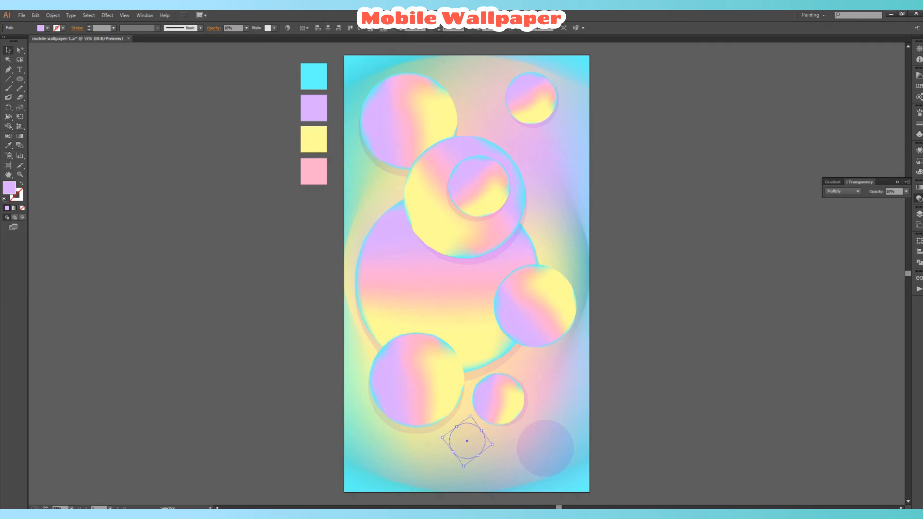
{"action": "left_click", "coordinate": [545, 448]}
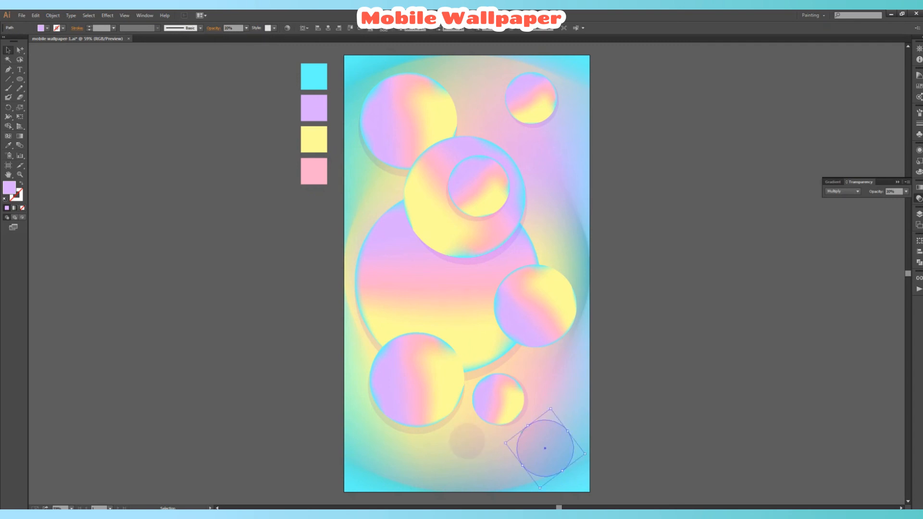
{"action": "left_click", "coordinate": [246, 28]}
{"action": "left_click", "coordinate": [255, 54]}
{"action": "key", "text": "ctrl+shift+a"}
Copy the larger faint circle to the right of the medium mesh circle and the smaller one above the large circle's upper left.
{"action": "left_click_drag", "start_coordinate": [545, 448], "coordinate": [541, 171]}
{"action": "key", "text": "ctrl+shift+a"}
{"action": "left_click_drag", "start_coordinate": [467, 441], "coordinate": [374, 208]}
Copy the small faint circle between the two top mesh circles and shrink the copy to roughly half its size.
{"action": "left_click_drag", "start_coordinate": [435, 95], "coordinate": [467, 78]}
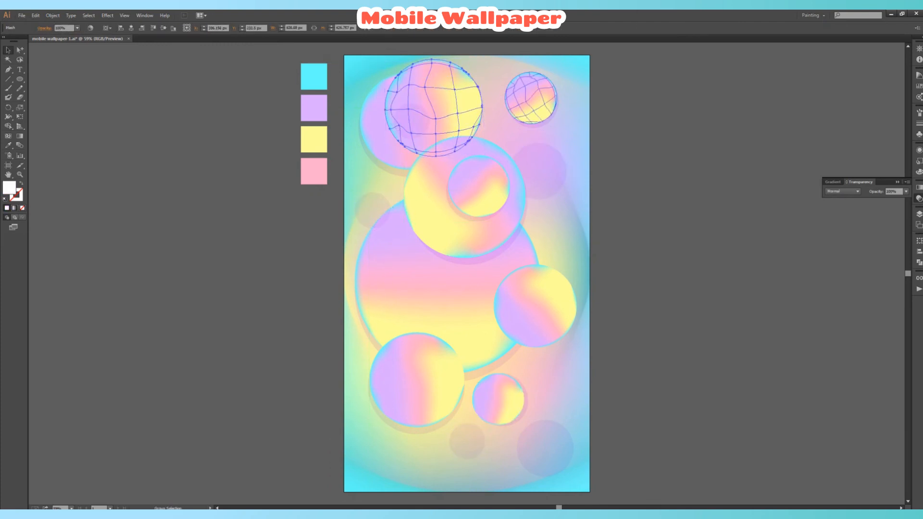
{"action": "key", "text": "ctrl+z"}
{"action": "left_click_drag", "start_coordinate": [420, 115], "coordinate": [478, 78]}
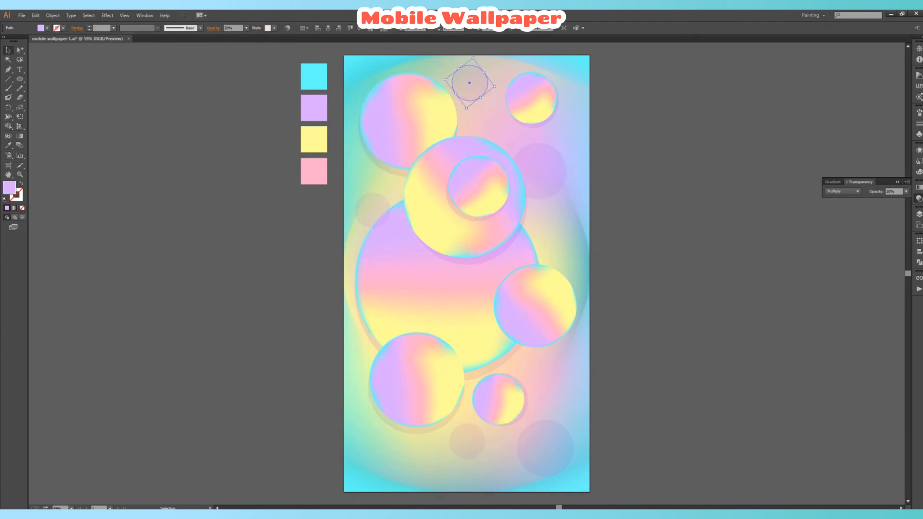
{"action": "left_click_drag", "start_coordinate": [466, 108], "coordinate": [476, 89]}
{"action": "left_click", "coordinate": [318, 307]}
{"action": "left_click", "coordinate": [317, 308]}
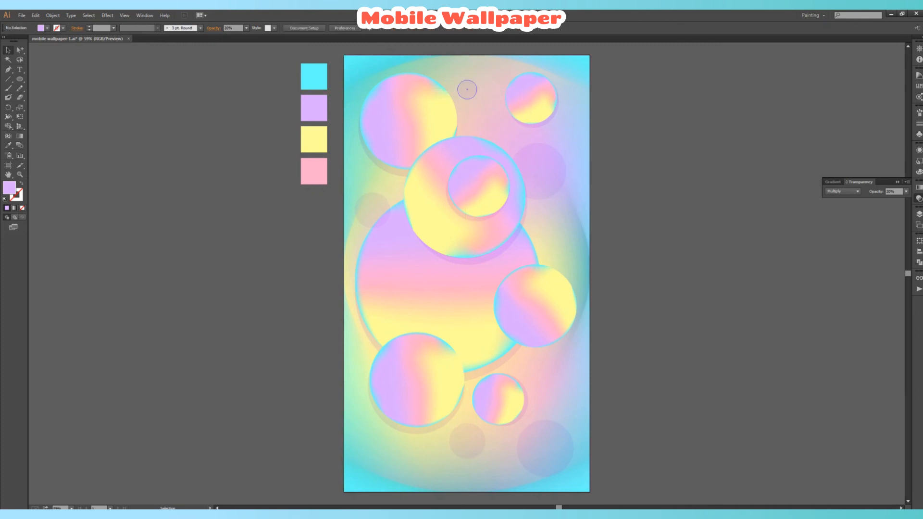
Scatter small faint circle copies near the upper-right edge, the left edge, below the right mesh circle and in the lower-left area.
{"action": "left_click_drag", "start_coordinate": [568, 105], "coordinate": [545, 363]}
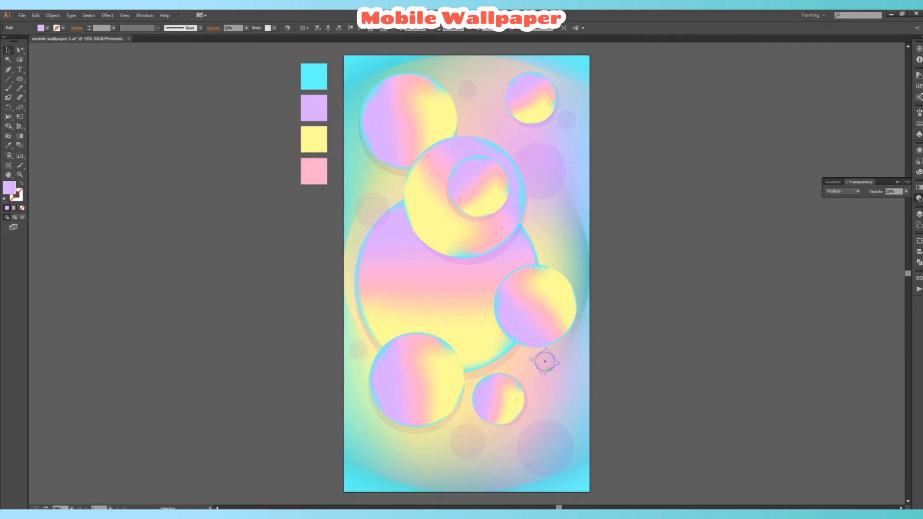
{"action": "left_click_drag", "start_coordinate": [470, 444], "coordinate": [389, 468]}
{"action": "key", "text": "ctrl+shift+a"}
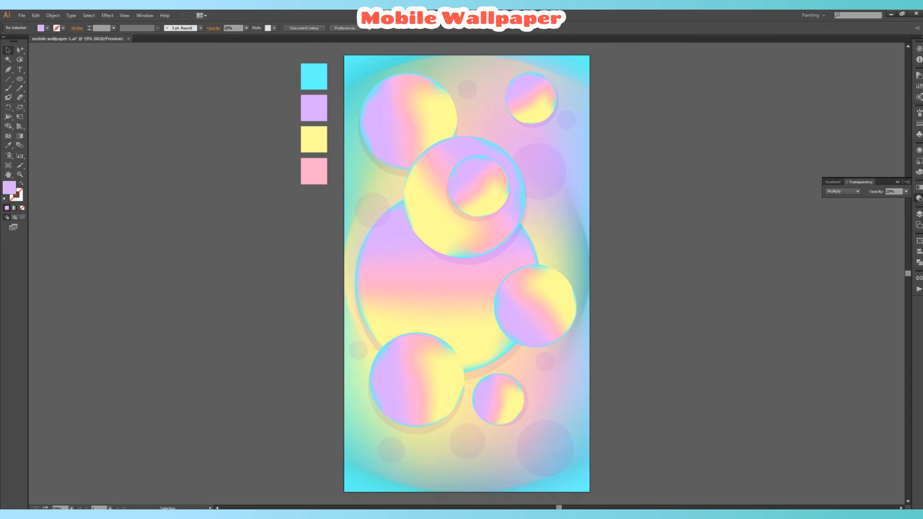